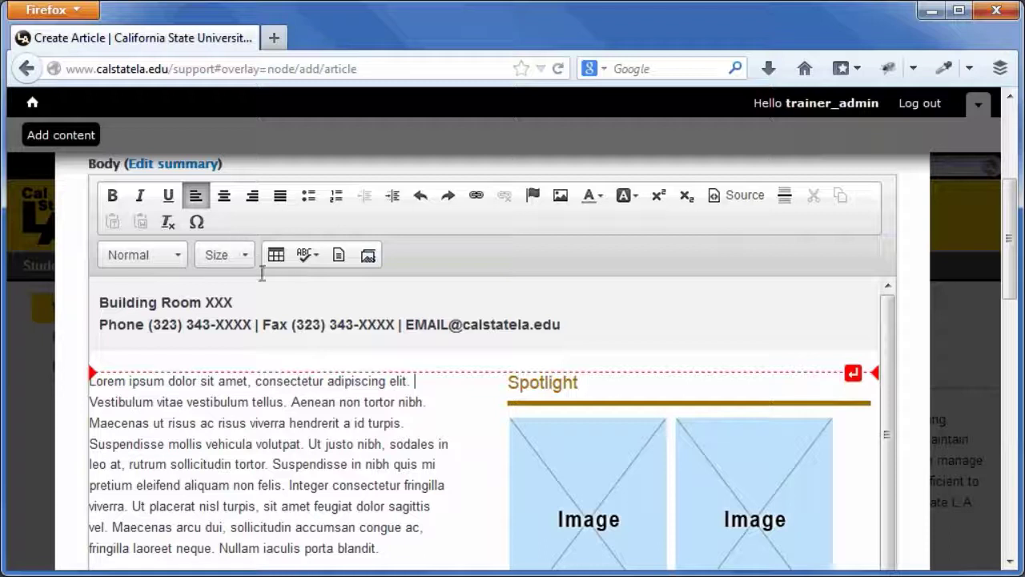
{"action": "left_click_drag", "start_coordinate": [326, 380], "coordinate": [387, 382]}
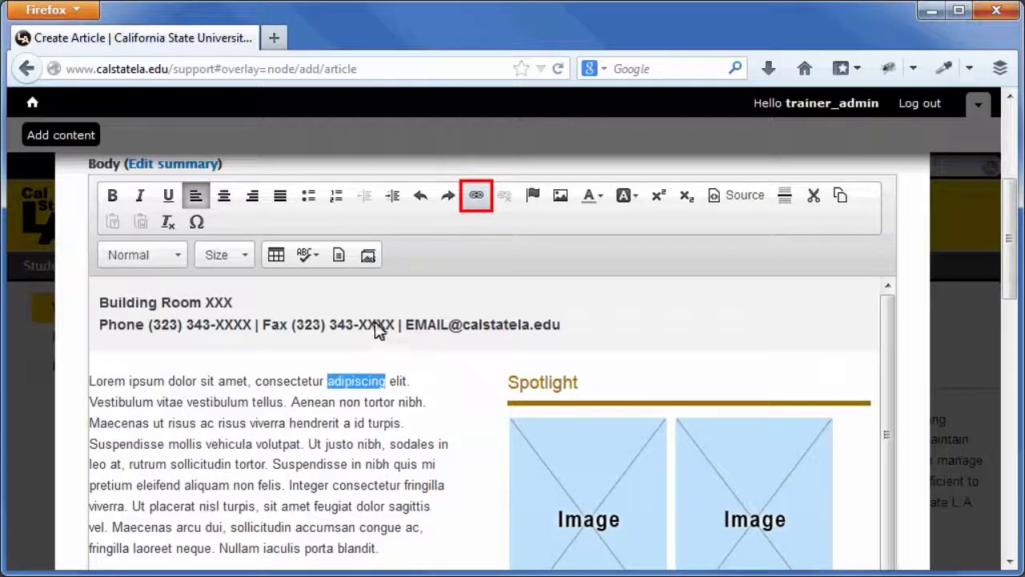
{"action": "left_click", "coordinate": [476, 195]}
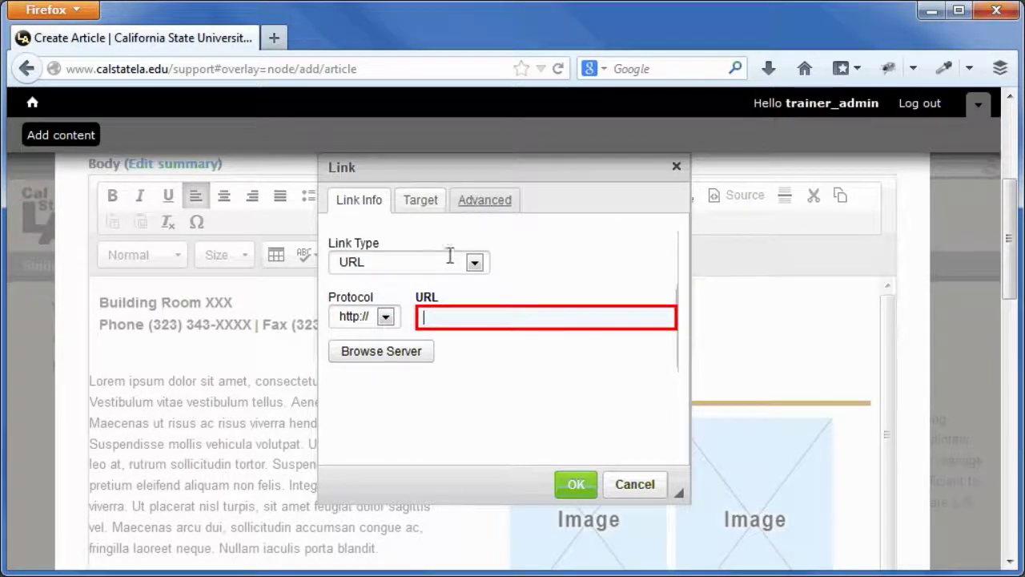
{"action": "left_click", "coordinate": [421, 317]}
{"action": "type", "text": "www.calstatela.edu/support"}
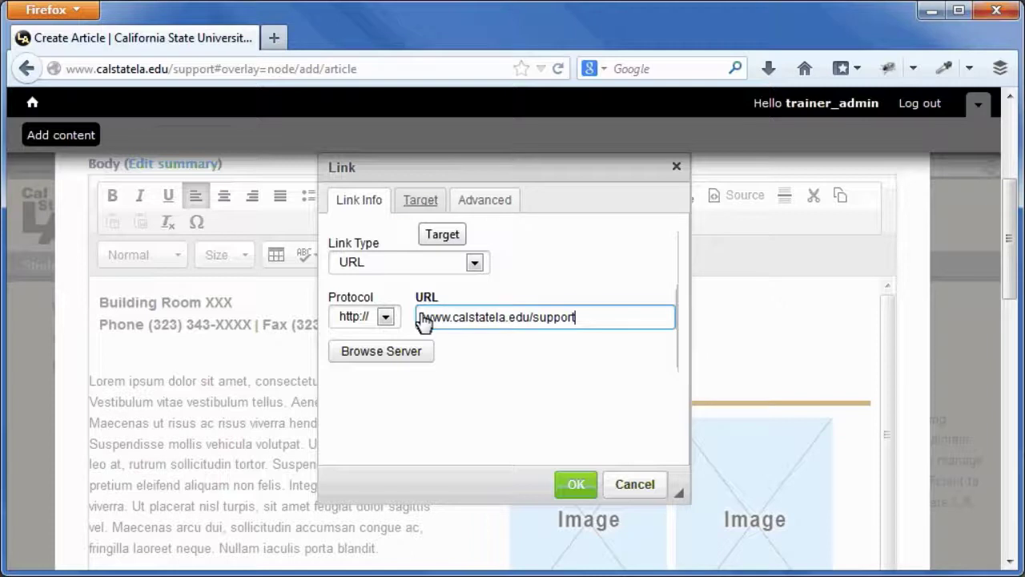
{"action": "left_click", "coordinate": [421, 202]}
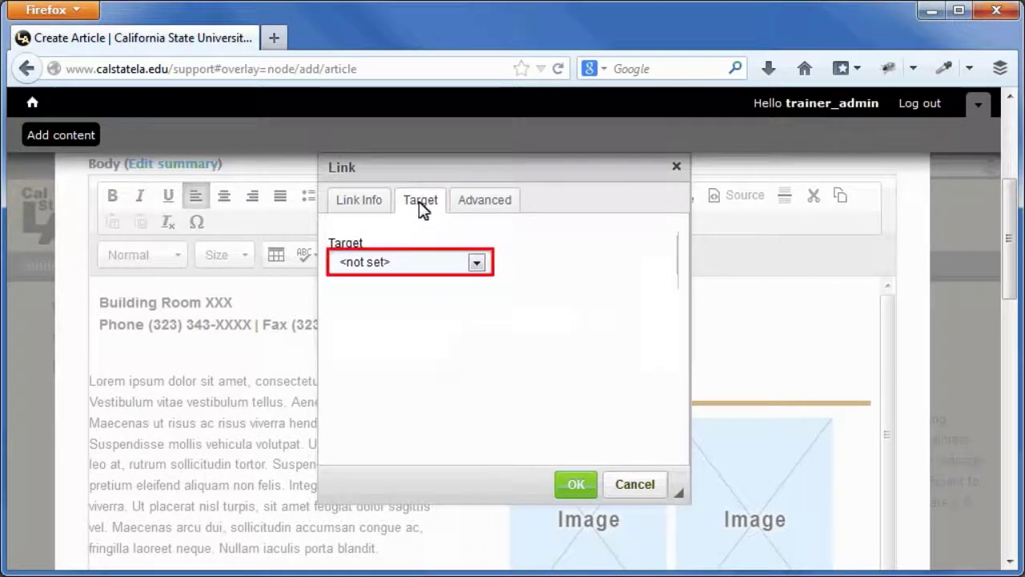
{"action": "left_click", "coordinate": [476, 263]}
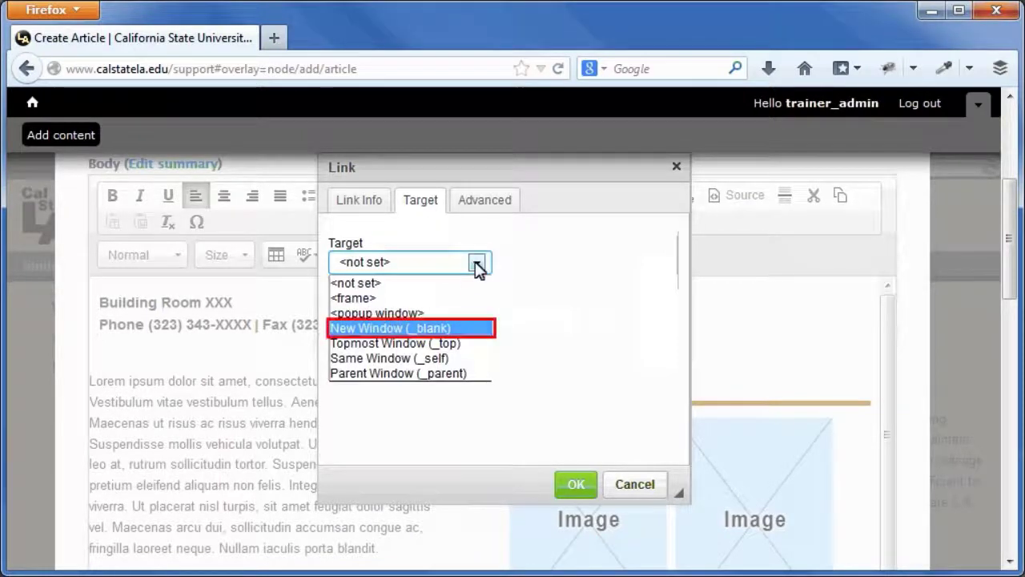
{"action": "left_click", "coordinate": [408, 328]}
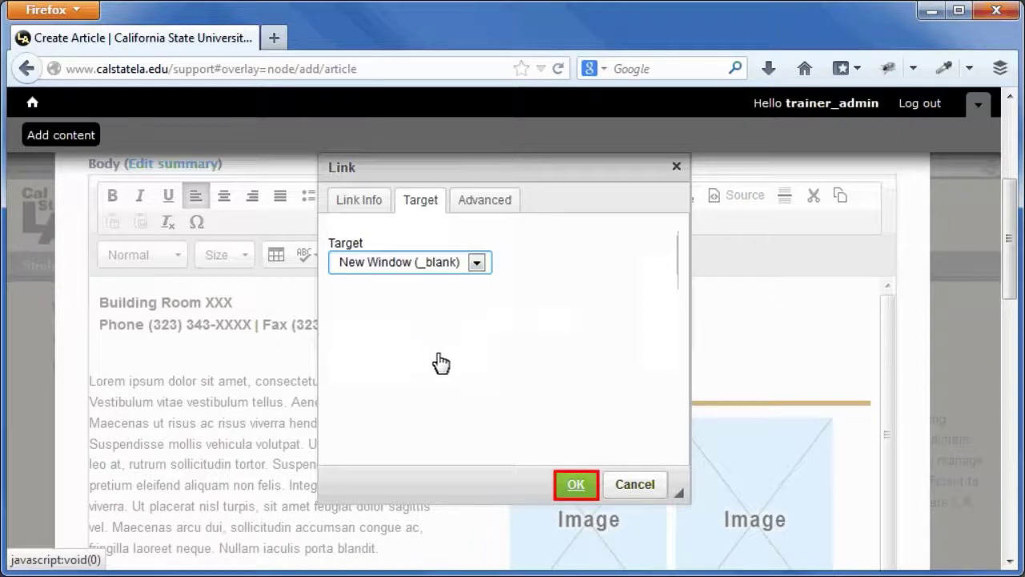
{"action": "left_click", "coordinate": [573, 484]}
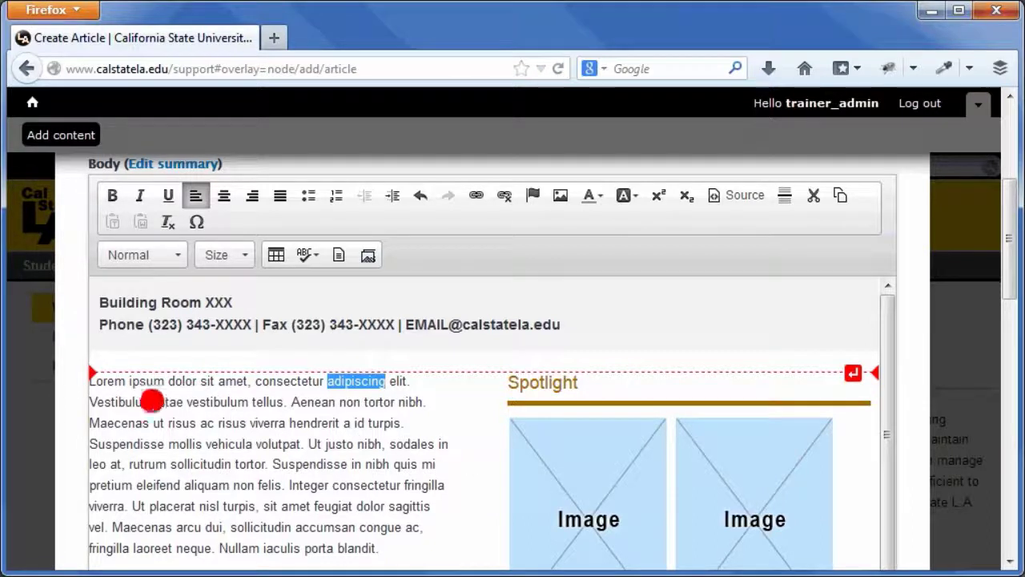
Select 'Vestibulum' and open the server file browser from its Link dialog
{"action": "left_click_drag", "start_coordinate": [152, 402], "coordinate": [90, 402]}
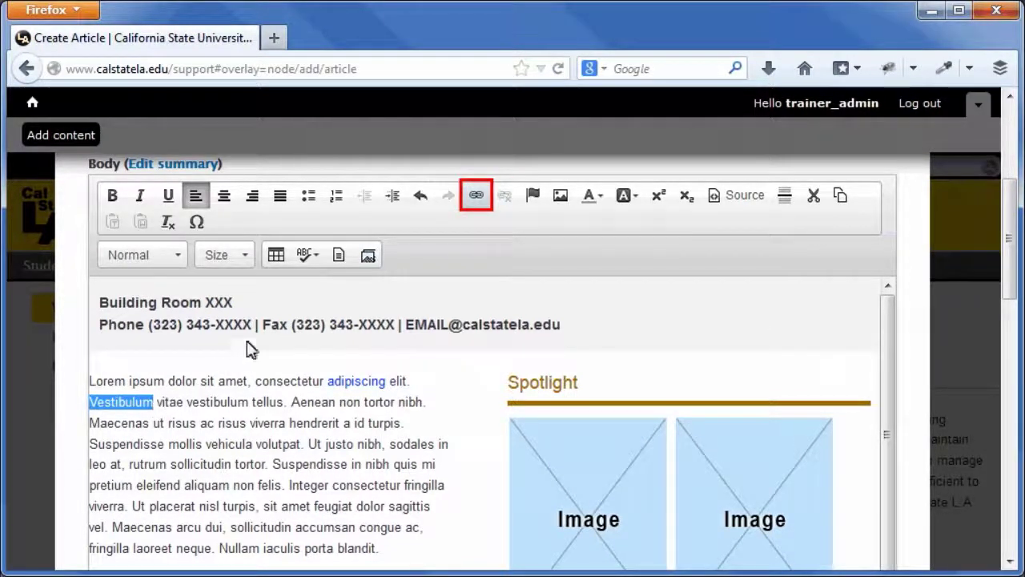
{"action": "left_click", "coordinate": [476, 196]}
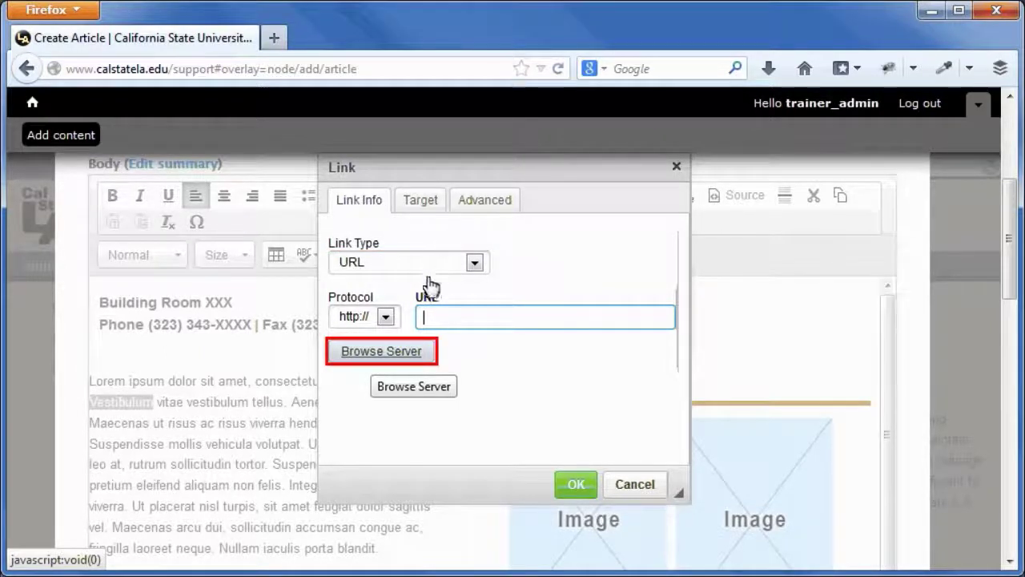
{"action": "left_click", "coordinate": [390, 350]}
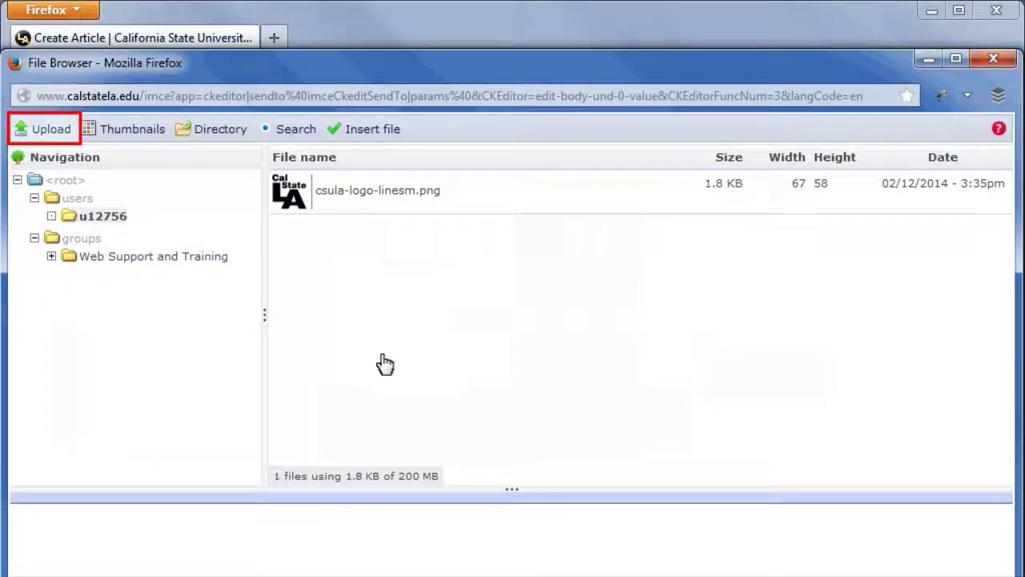
Upload doc.pdf through IMCE and use it as the link target for 'Vestibulum'
{"action": "left_click", "coordinate": [41, 129]}
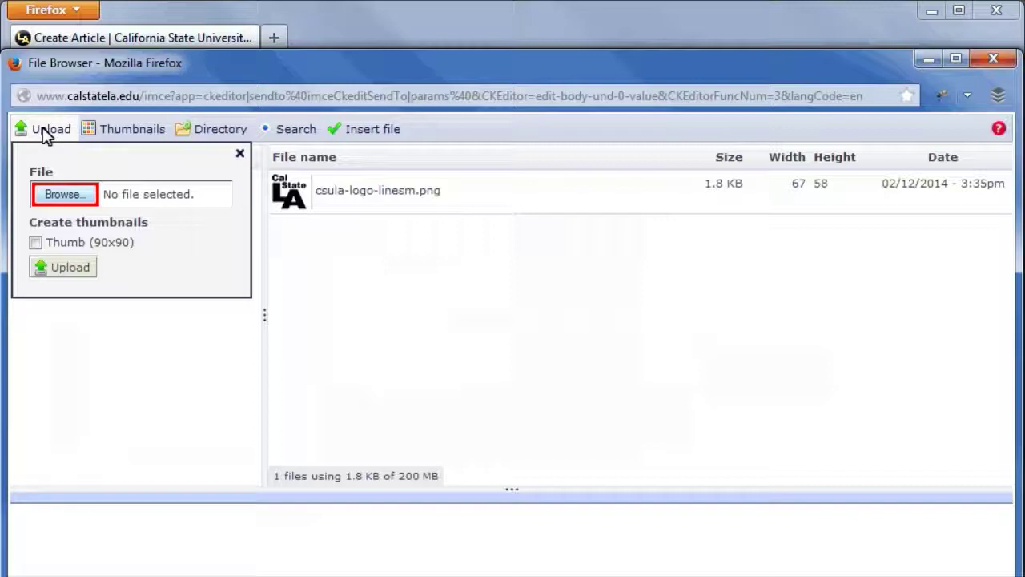
{"action": "left_click", "coordinate": [69, 198]}
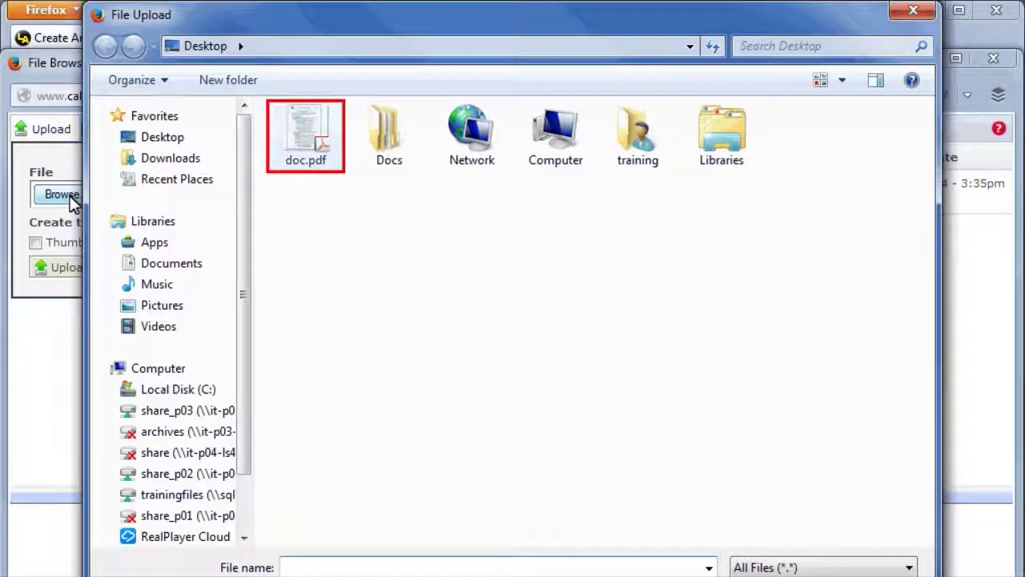
{"action": "double_click", "coordinate": [307, 140]}
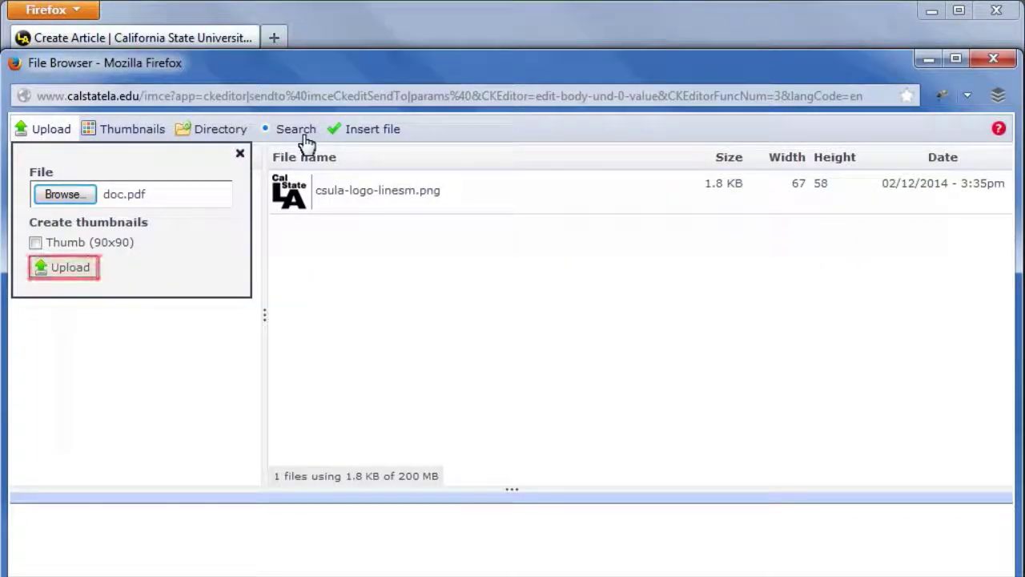
{"action": "left_click", "coordinate": [68, 269]}
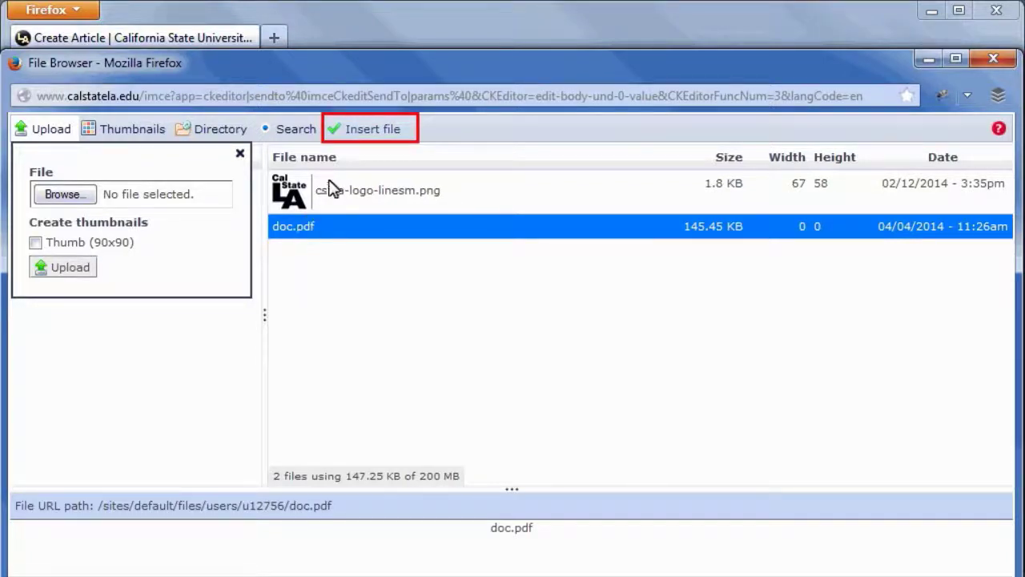
{"action": "left_click", "coordinate": [366, 129]}
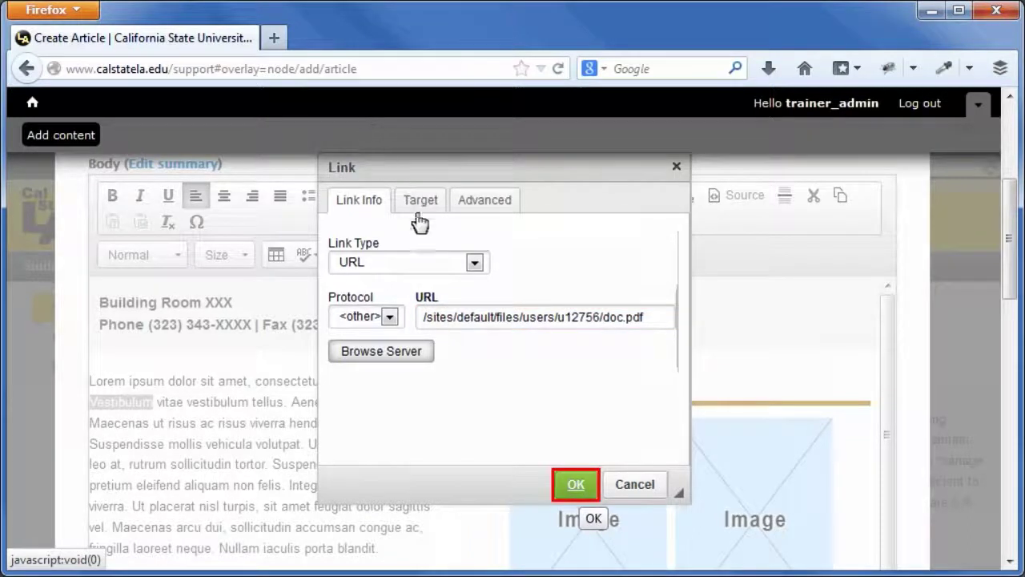
{"action": "left_click", "coordinate": [576, 483]}
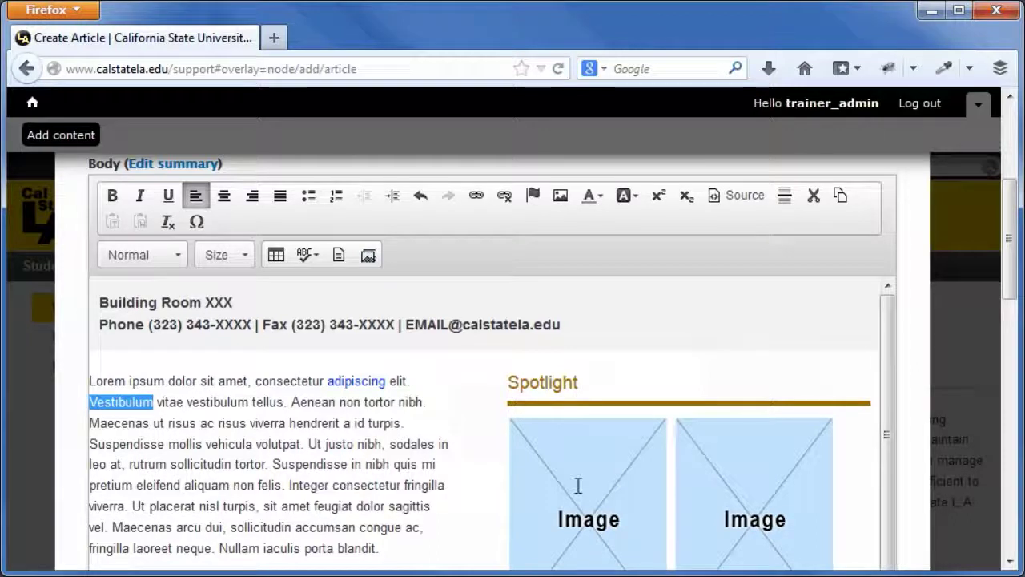
Replace the EMAIL placeholder with the training department's e-mail address and select it
{"action": "left_click", "coordinate": [577, 486]}
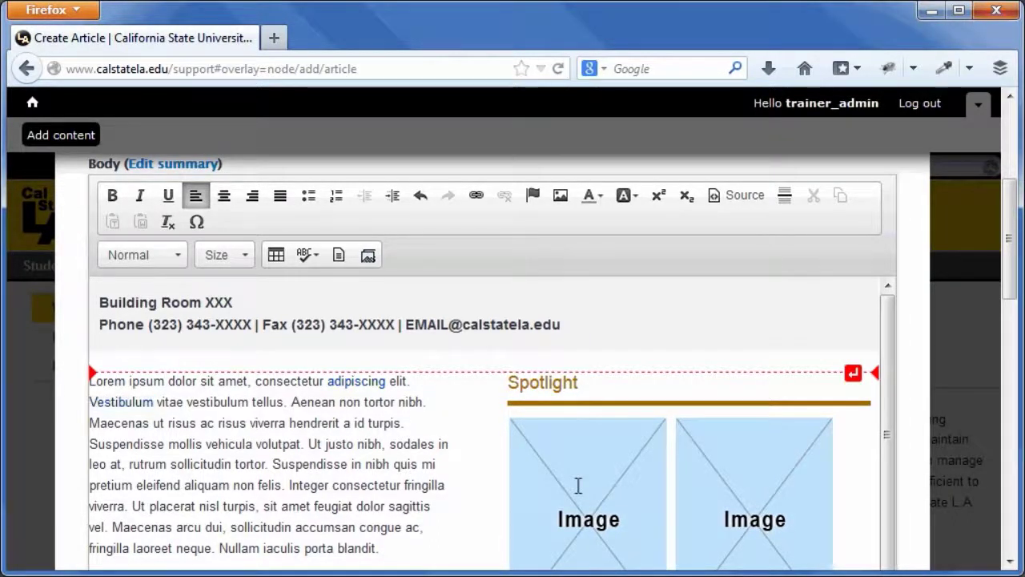
{"action": "left_click_drag", "start_coordinate": [448, 325], "coordinate": [407, 325]}
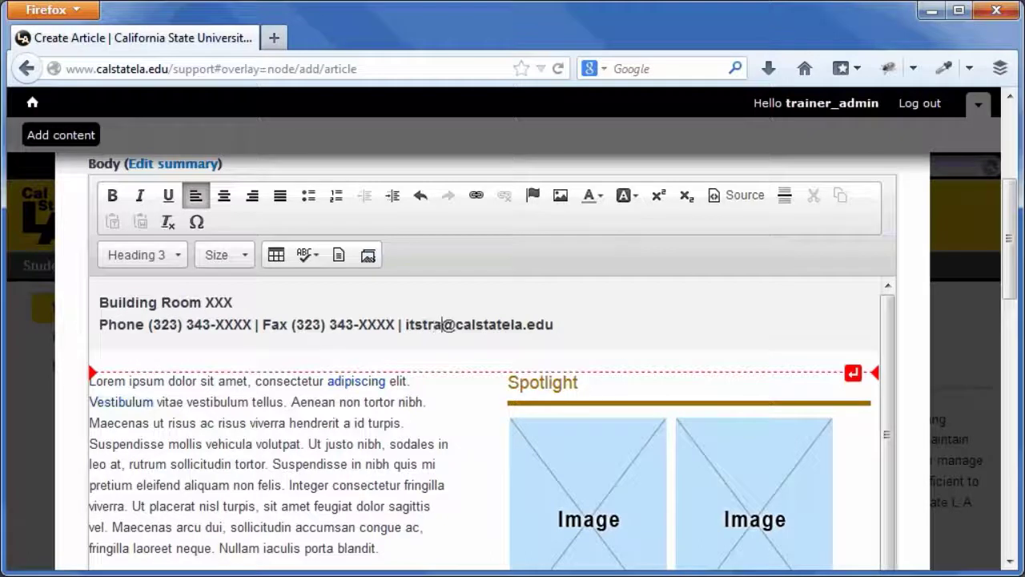
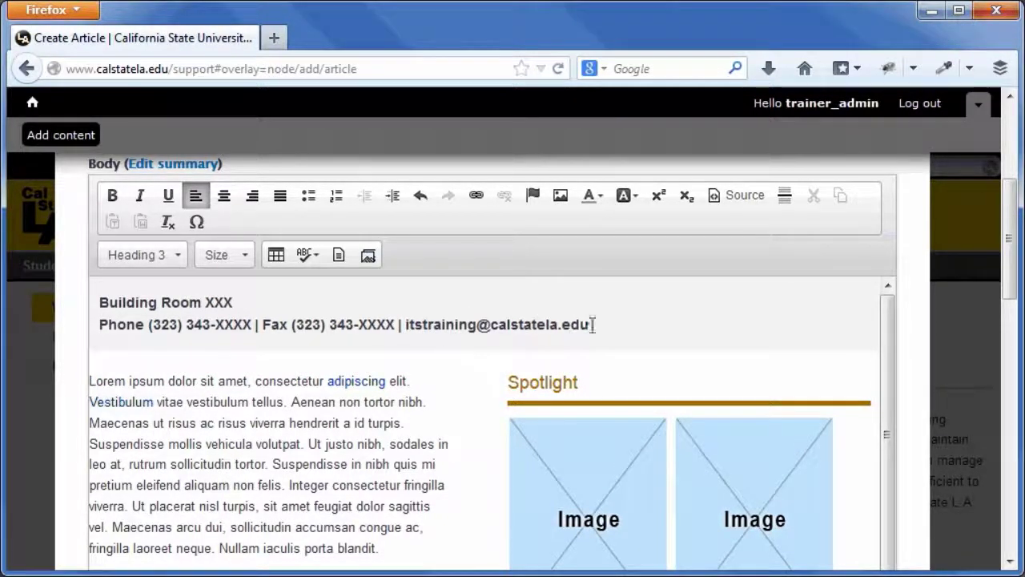
{"action": "left_click_drag", "start_coordinate": [592, 324], "coordinate": [406, 323]}
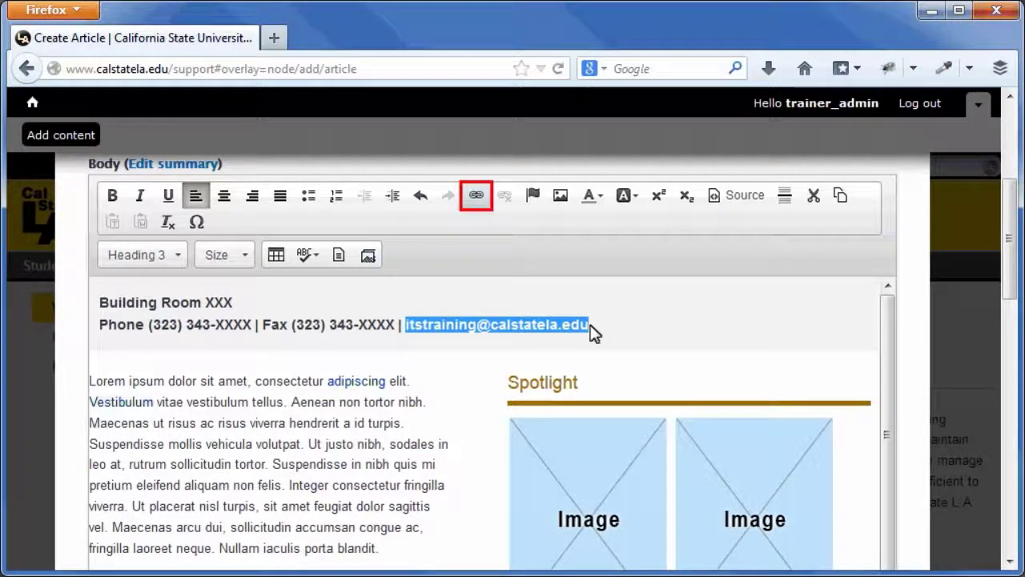
Make the selected address an E-mail type link to the training department's address
{"action": "left_click", "coordinate": [477, 196]}
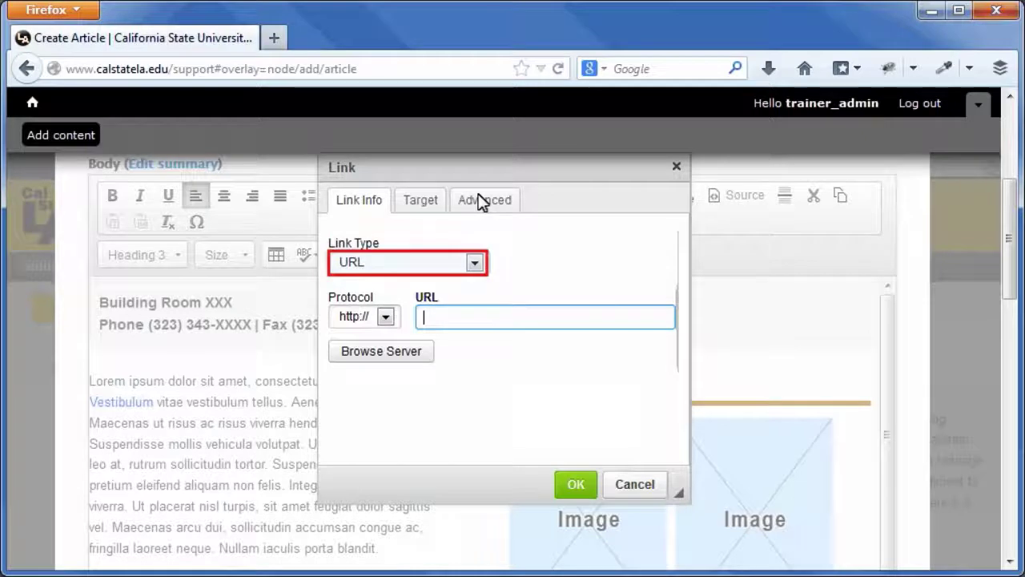
{"action": "left_click", "coordinate": [474, 263]}
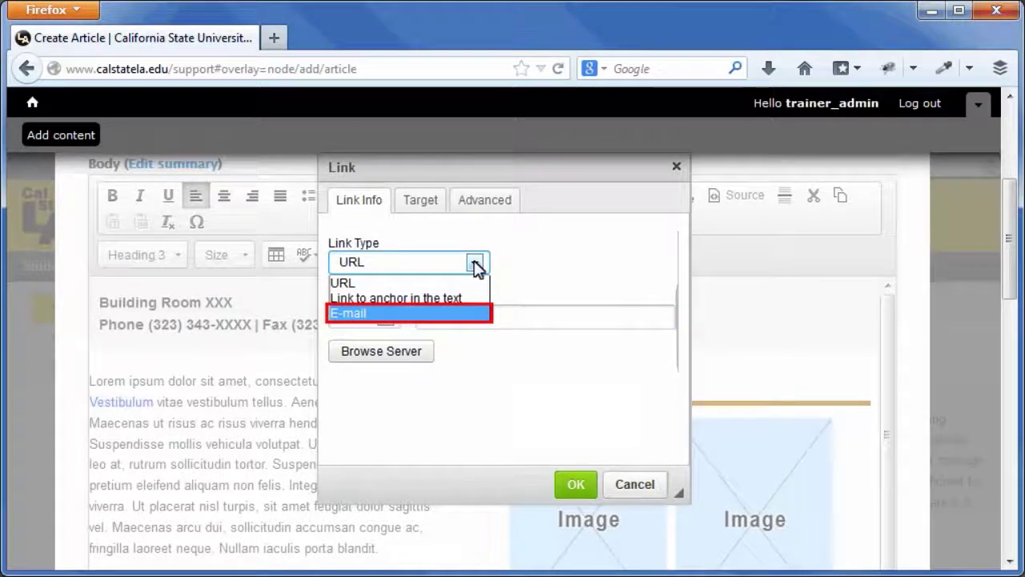
{"action": "left_click", "coordinate": [407, 314]}
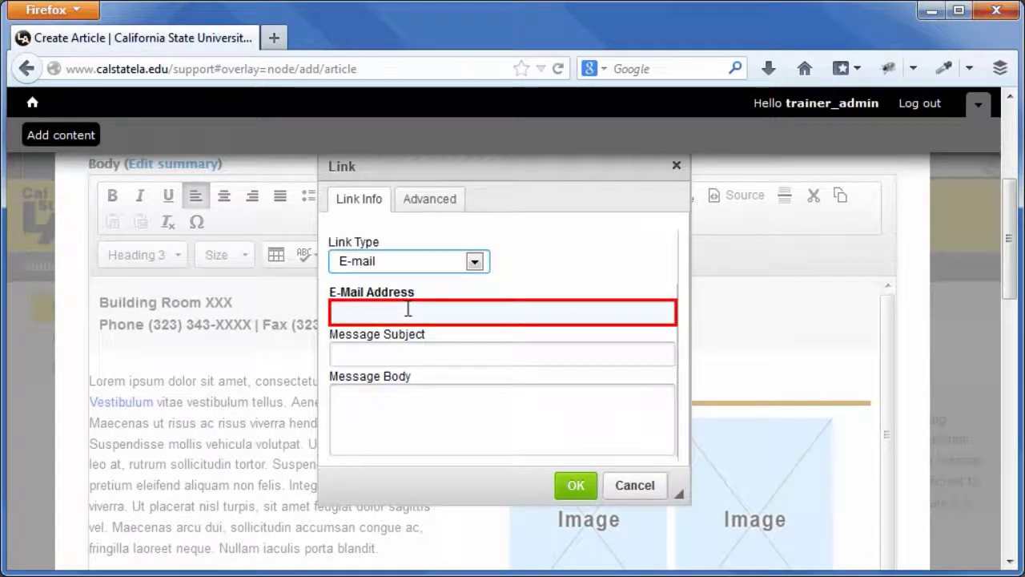
{"action": "left_click", "coordinate": [389, 309]}
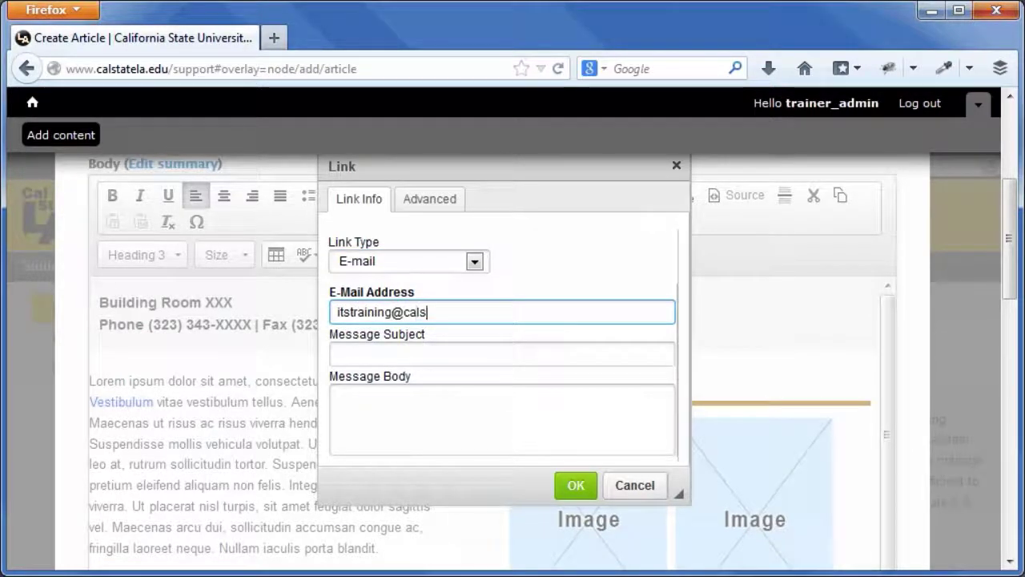
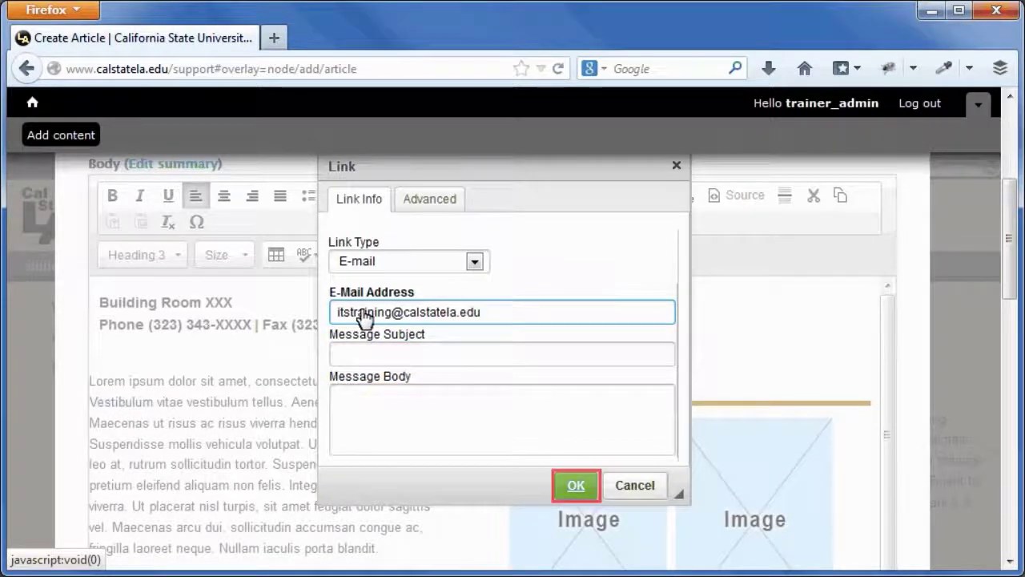
{"action": "left_click", "coordinate": [577, 487]}
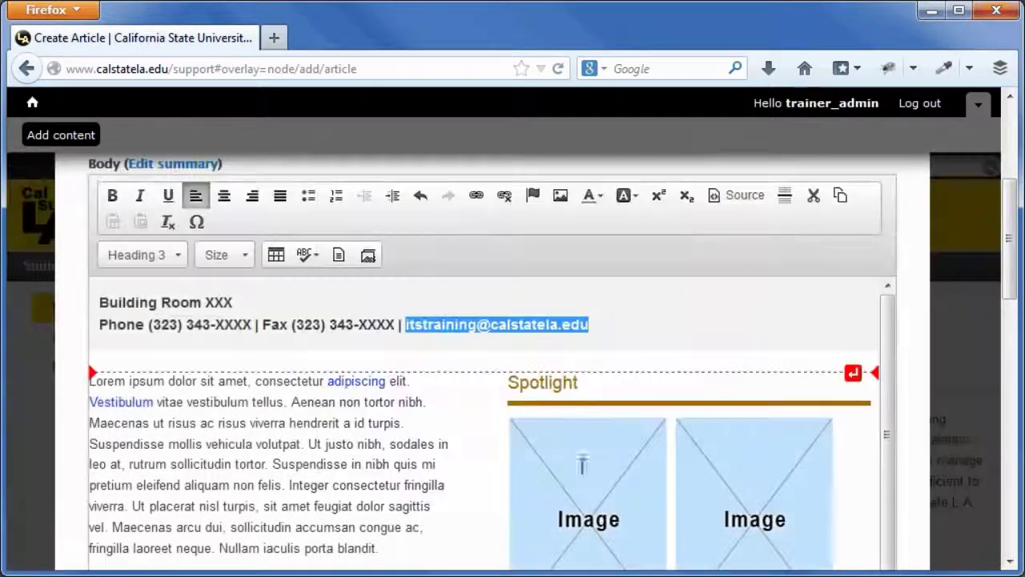
{"action": "left_click", "coordinate": [604, 326]}
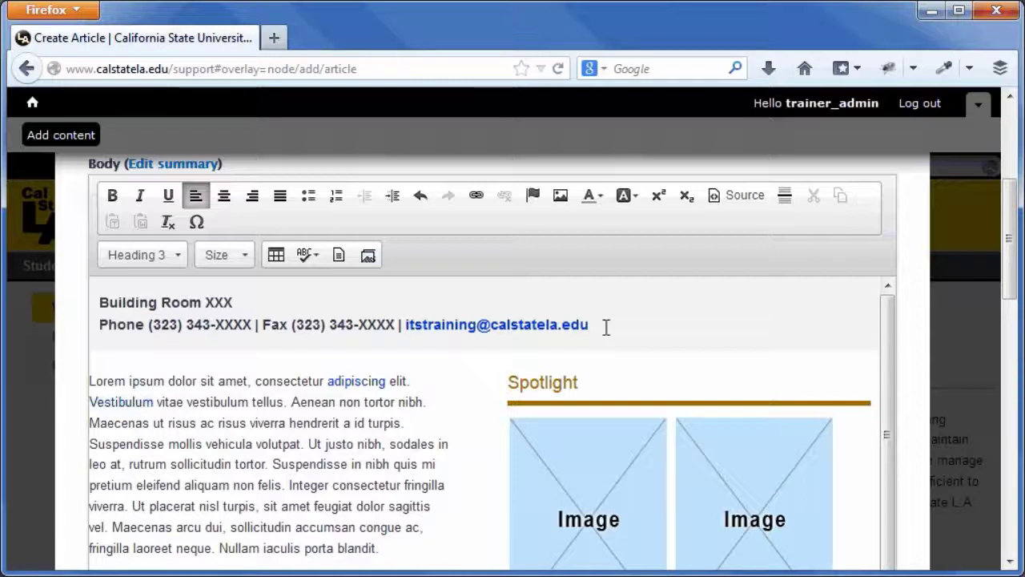
Insert a blank paragraph below the contact header block
{"action": "mouse_move", "coordinate": [607, 338]}
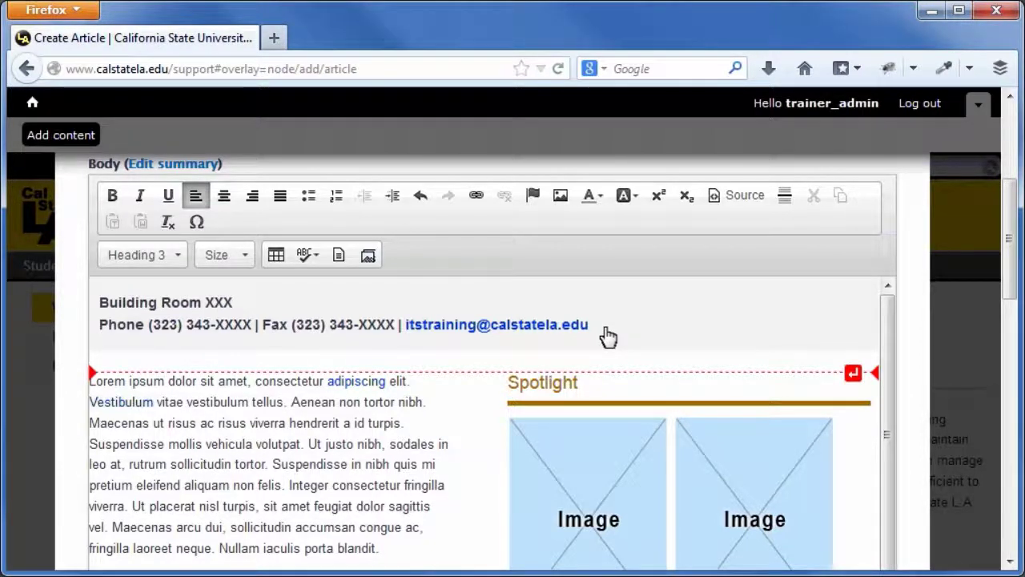
{"action": "left_click", "coordinate": [853, 374]}
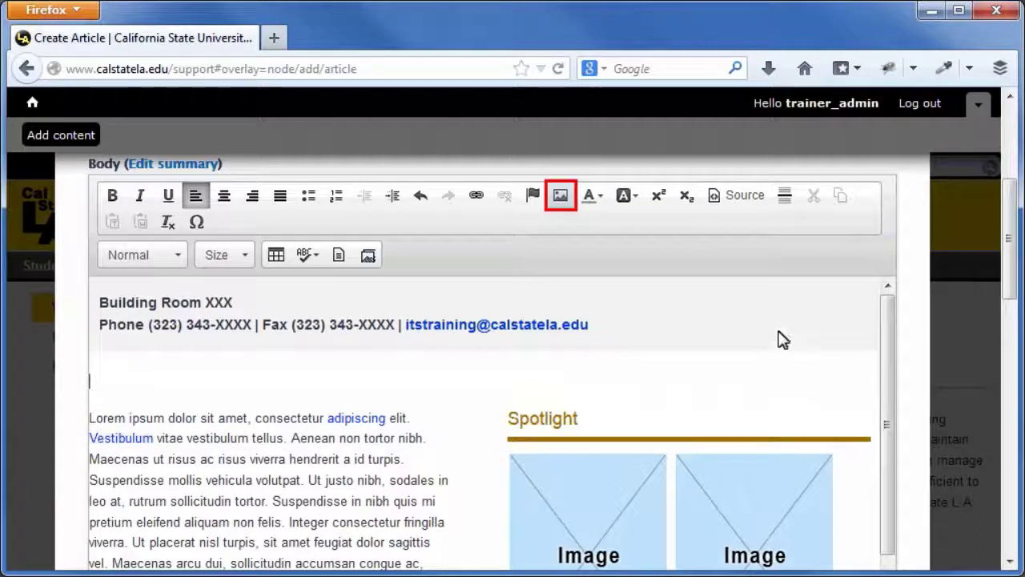
Choose csula-logo-linesm.png from the server as the image, with alternative text 'Cal State L.A. Logo'
{"action": "left_click", "coordinate": [560, 199]}
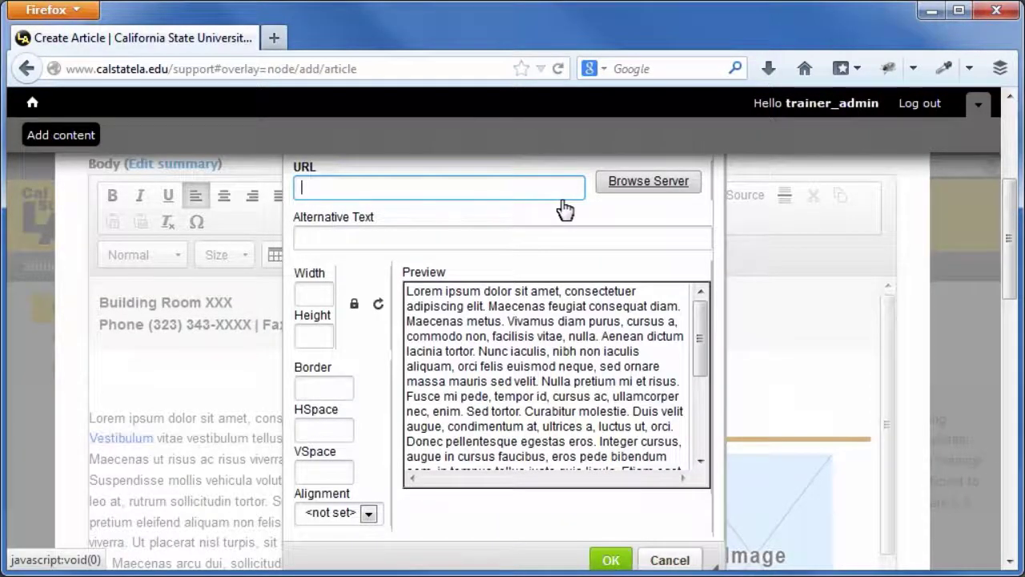
{"action": "left_click", "coordinate": [647, 184]}
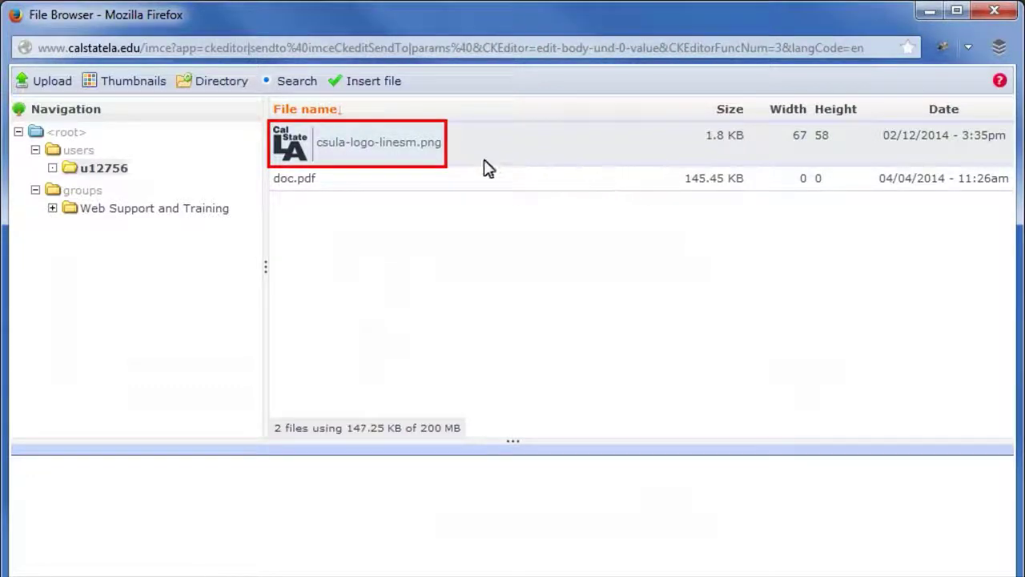
{"action": "left_click", "coordinate": [356, 152]}
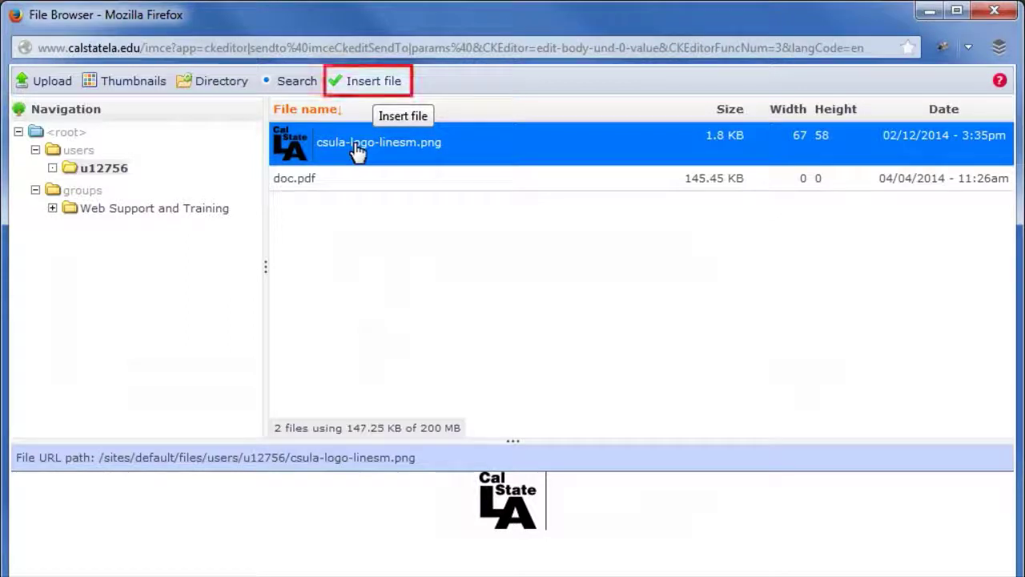
{"action": "left_click", "coordinate": [373, 83]}
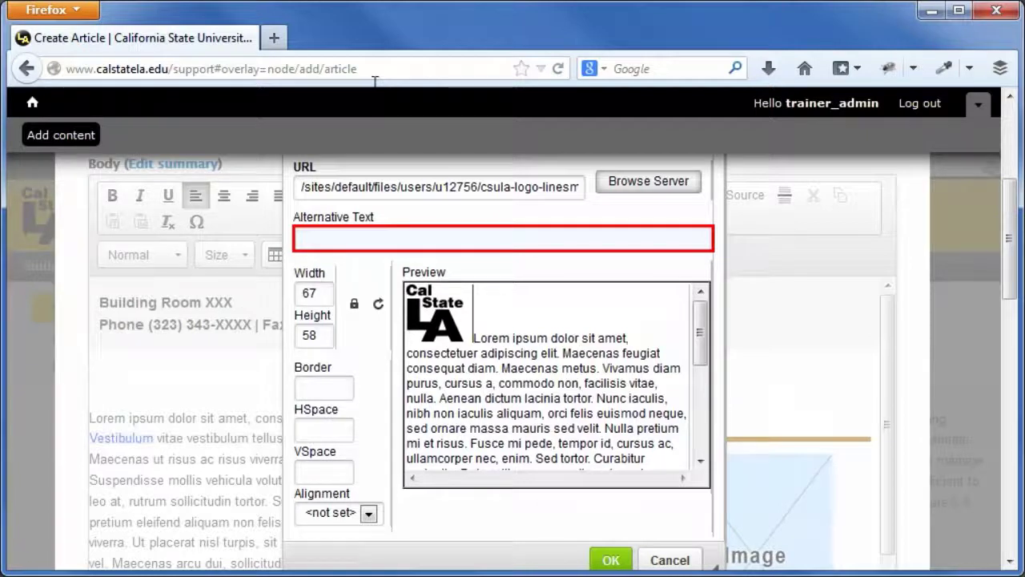
{"action": "left_click", "coordinate": [297, 235]}
{"action": "type", "text": "Cal Stae"}
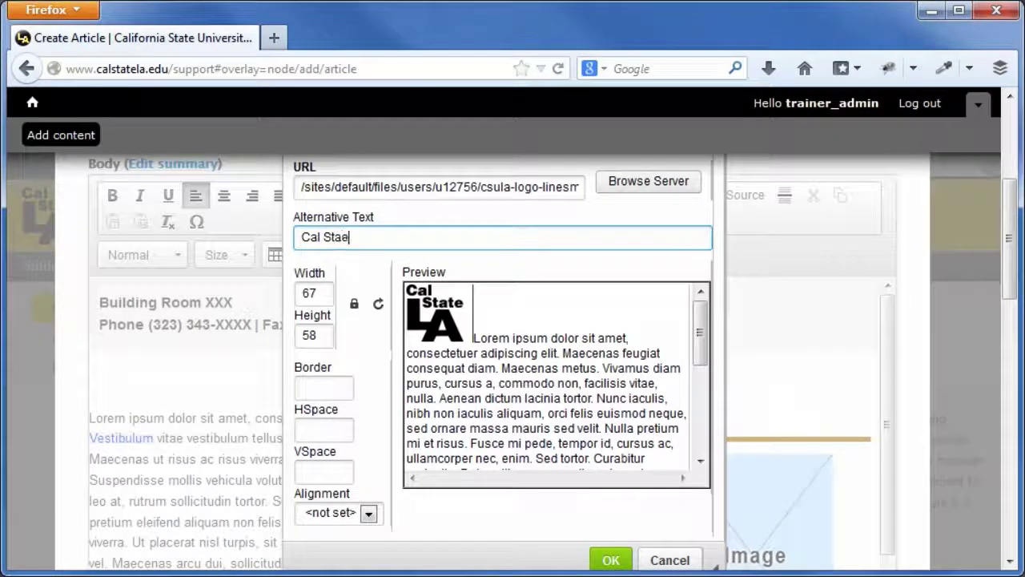
{"action": "key", "text": "BackSpace"}
{"action": "type", "text": "te L.A. Logo"}
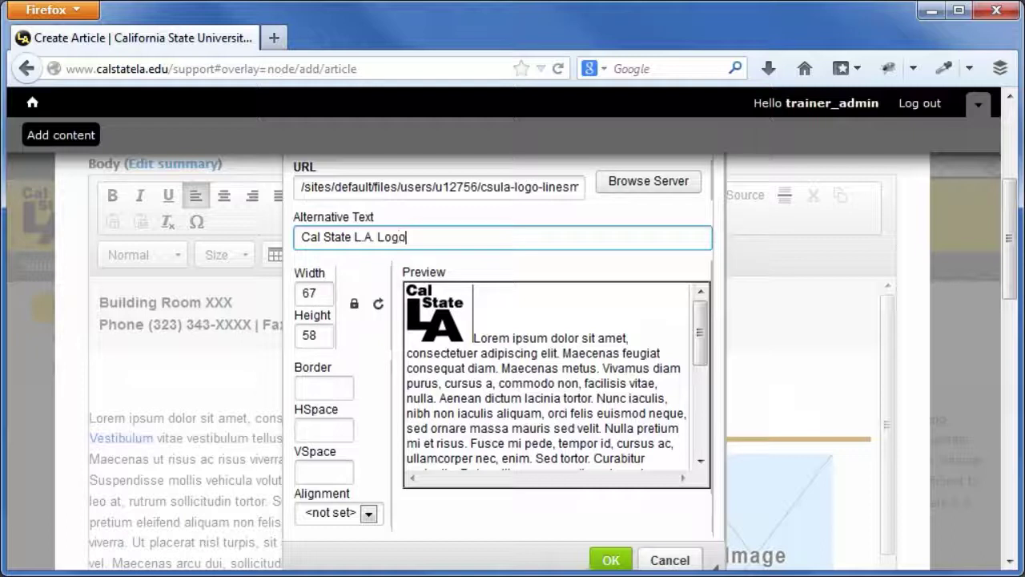
{"action": "left_click_drag", "start_coordinate": [1008, 284], "coordinate": [1011, 272]}
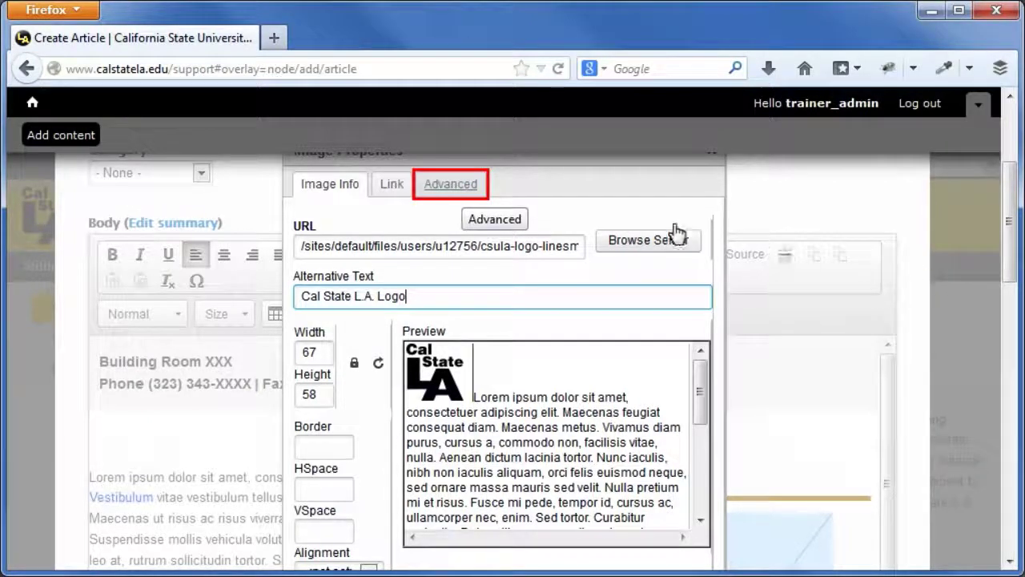
Give the logo the advisory title 'Cal State L.A. Logo' and insert it into the body
{"action": "left_click", "coordinate": [450, 185]}
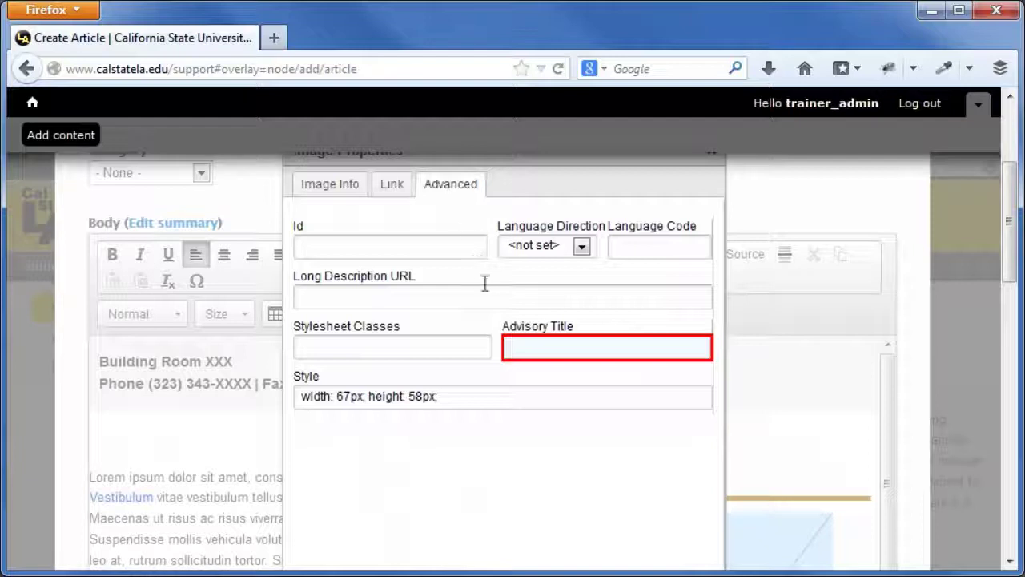
{"action": "left_click", "coordinate": [506, 346]}
{"action": "type", "text": "Cal Sta"}
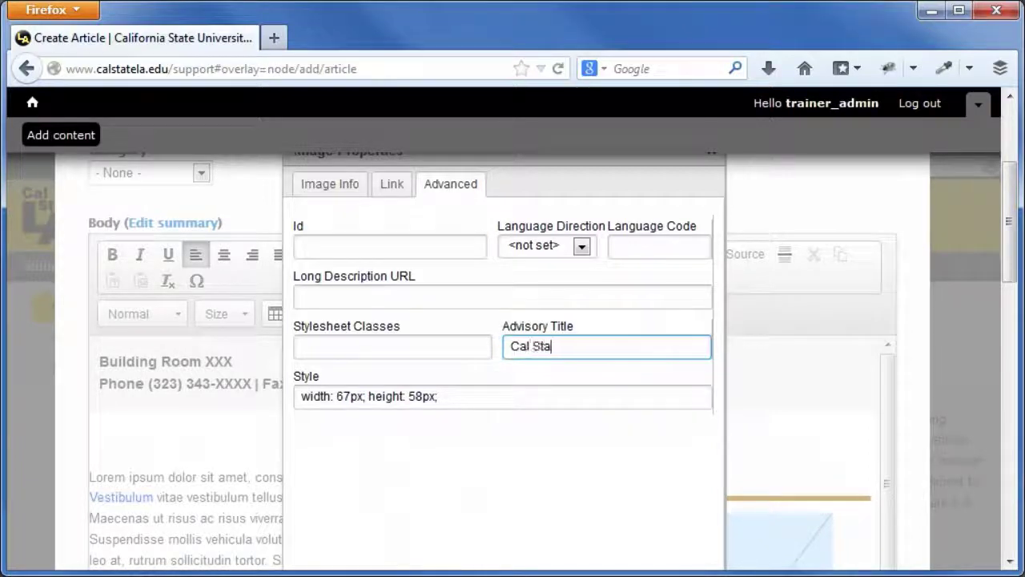
{"action": "type", "text": "te L.A. Logo"}
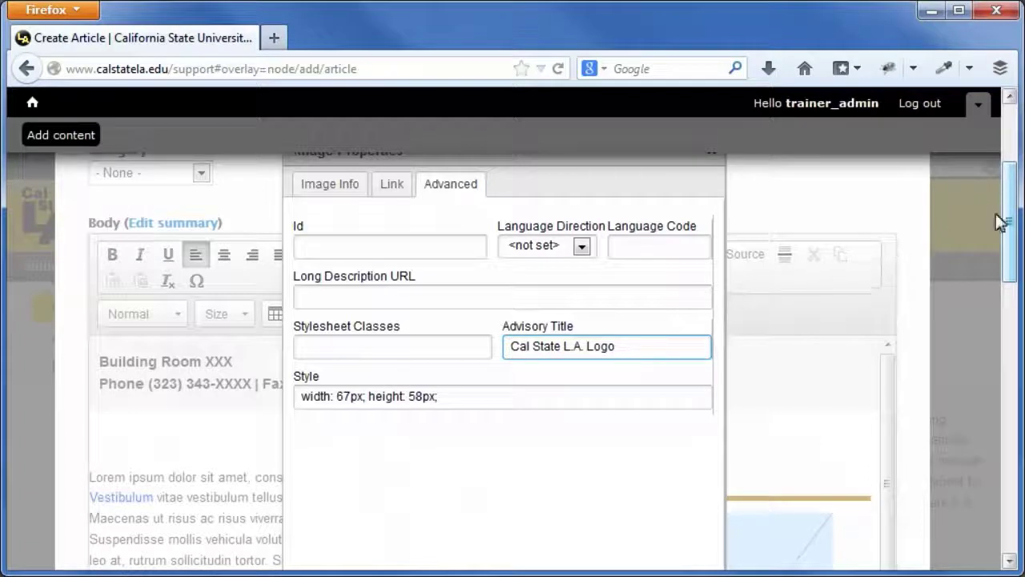
{"action": "scroll", "coordinate": [1007, 218], "scroll_direction": "down", "scroll_amount": 1}
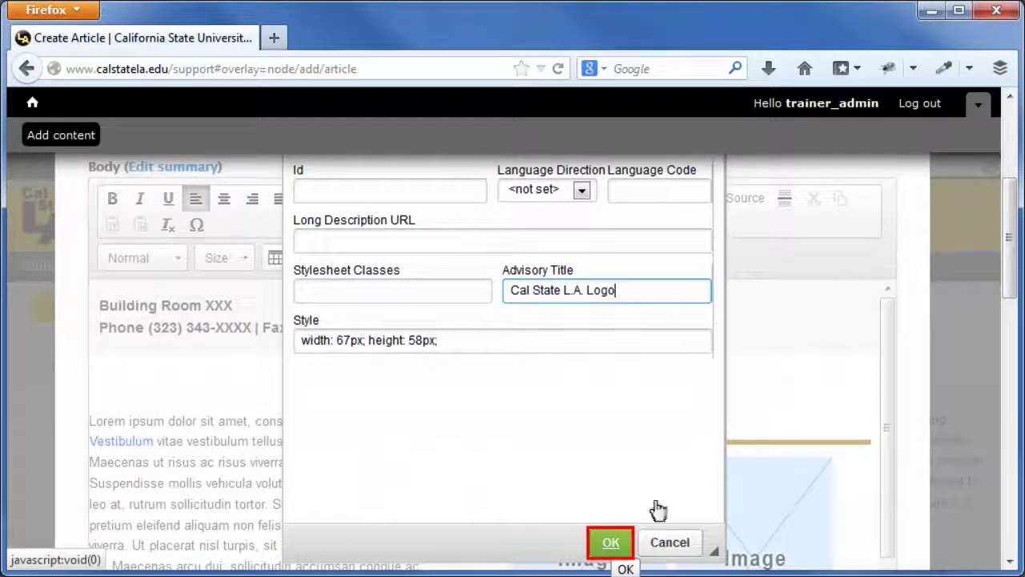
{"action": "left_click", "coordinate": [611, 542]}
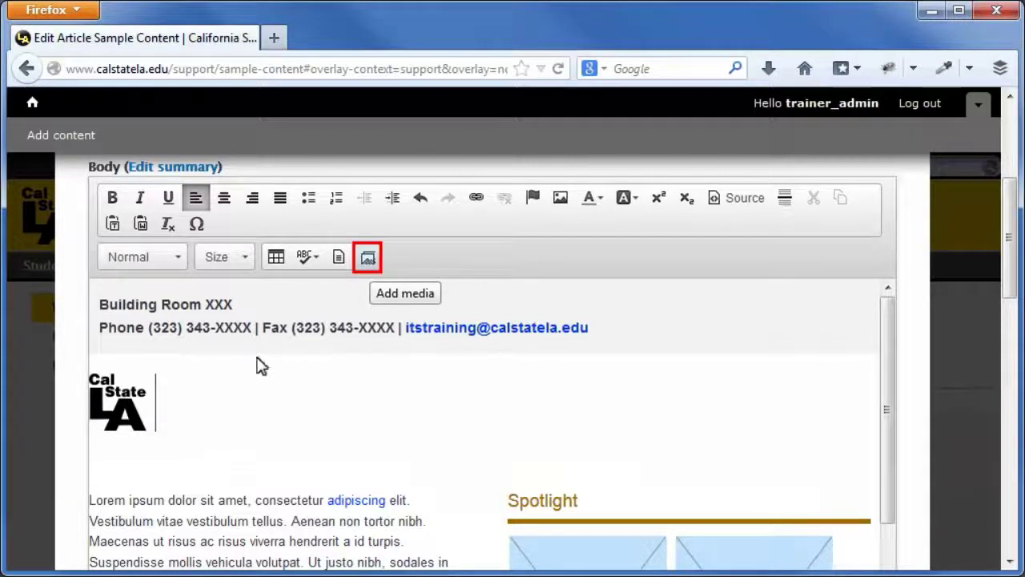
Open the media embed prompt and the 'Welcome to myCSULA Channel!' video in a new tab
{"action": "left_click", "coordinate": [367, 257]}
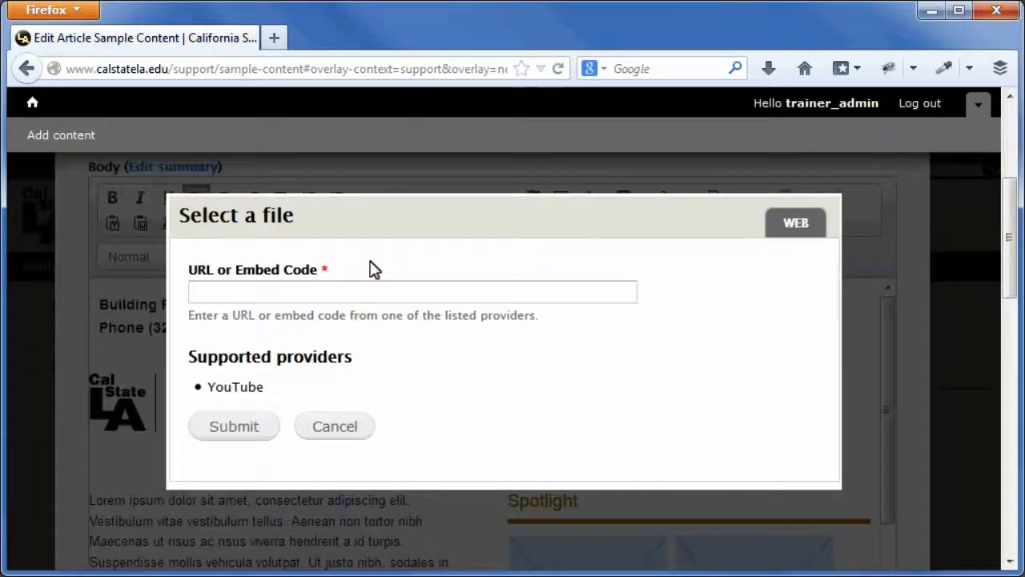
{"action": "left_click", "coordinate": [274, 37]}
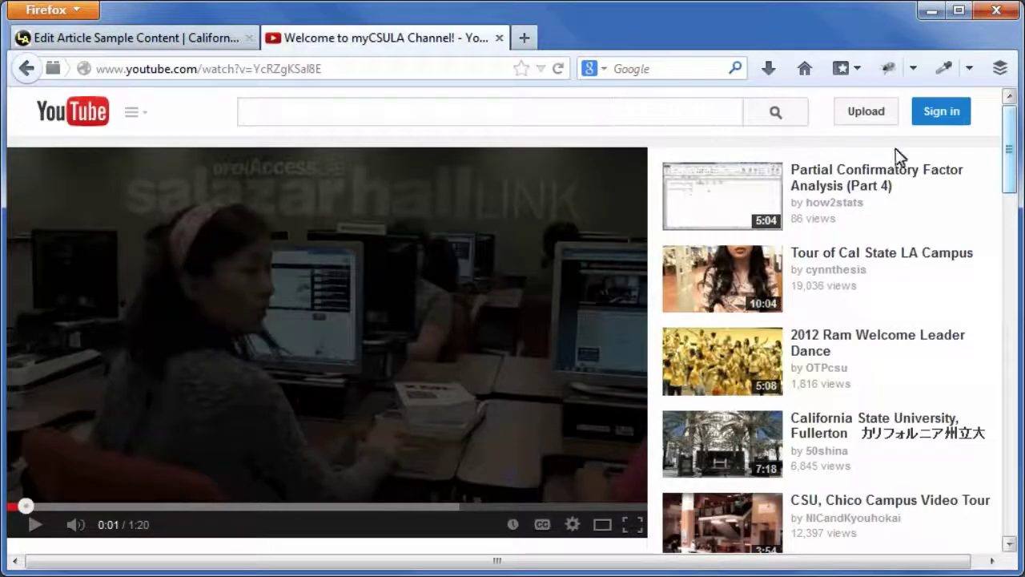
Copy the video's short youtu.be share link and return to the Drupal article tab
{"action": "left_click_drag", "start_coordinate": [1007, 169], "coordinate": [1020, 263]}
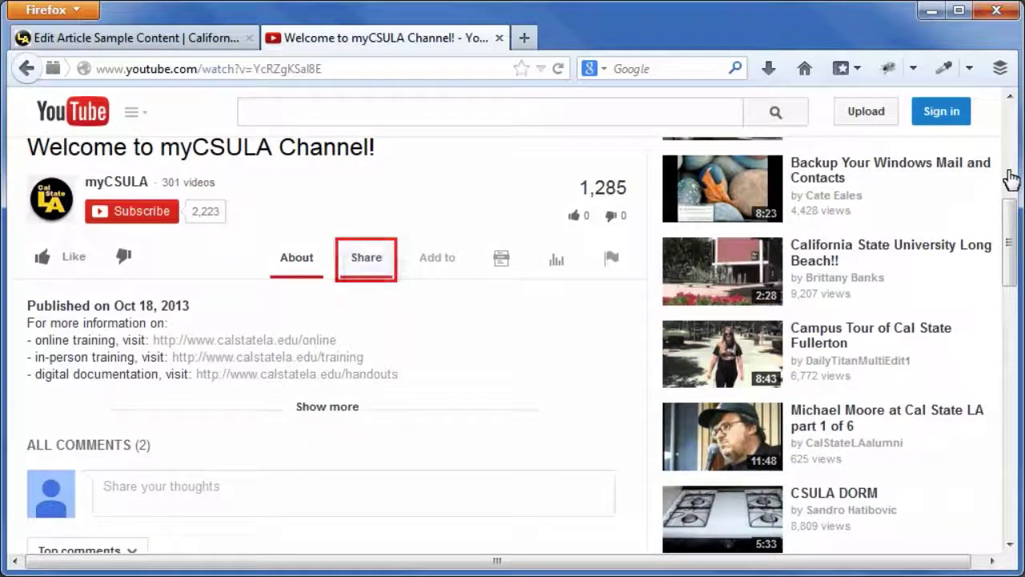
{"action": "left_click", "coordinate": [367, 258]}
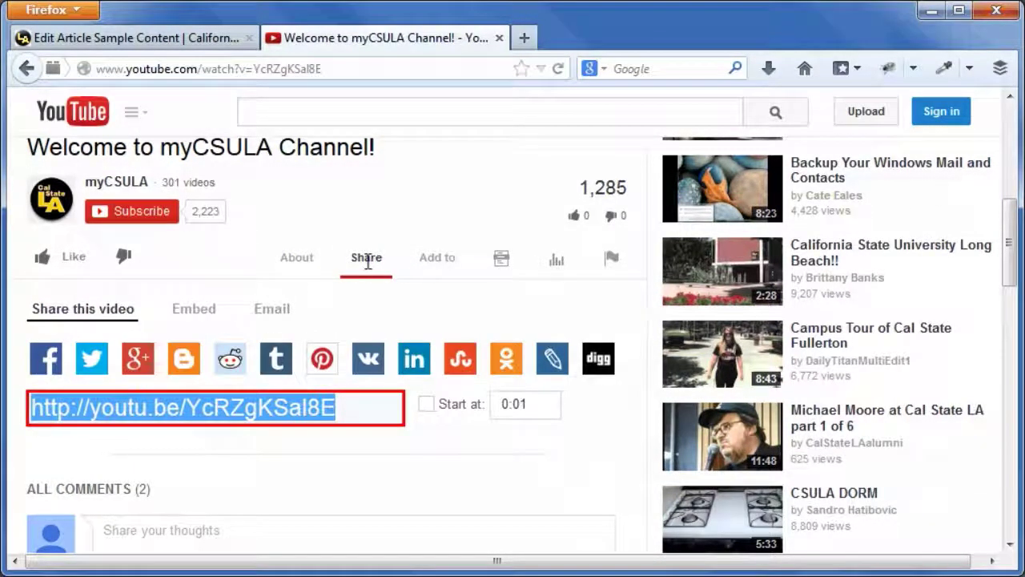
{"action": "right_click", "coordinate": [231, 411]}
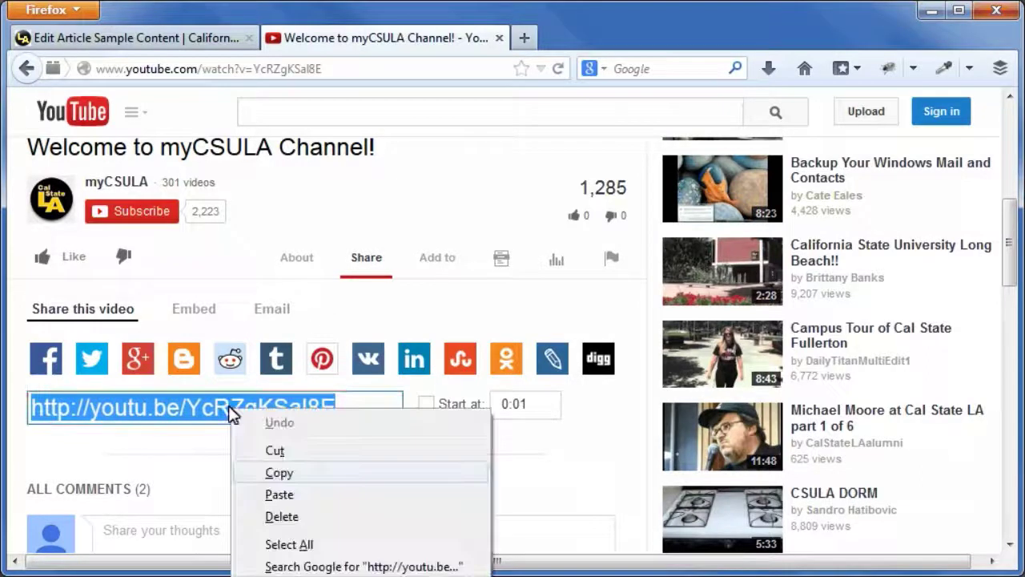
{"action": "left_click", "coordinate": [277, 473]}
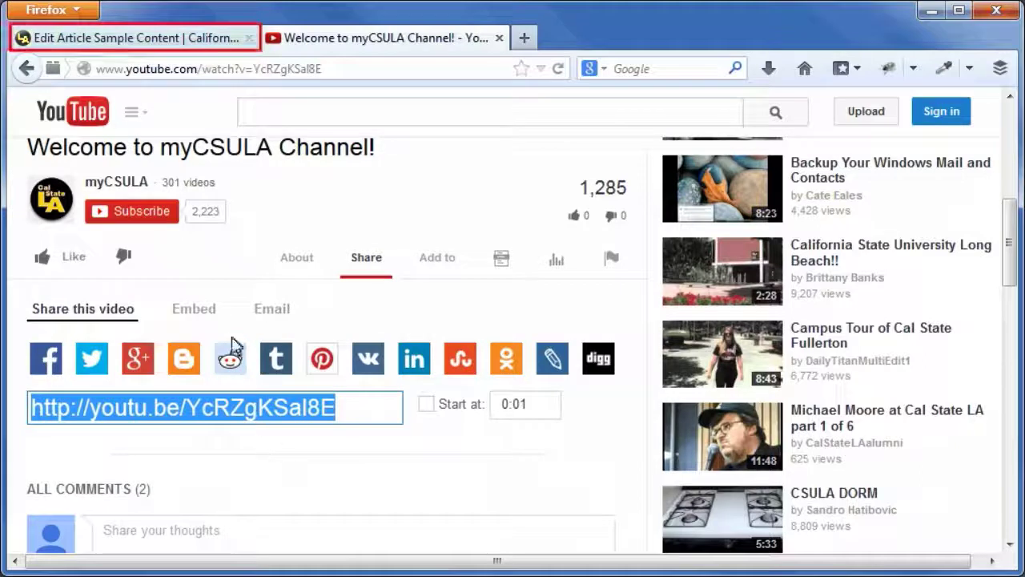
{"action": "left_click", "coordinate": [133, 34]}
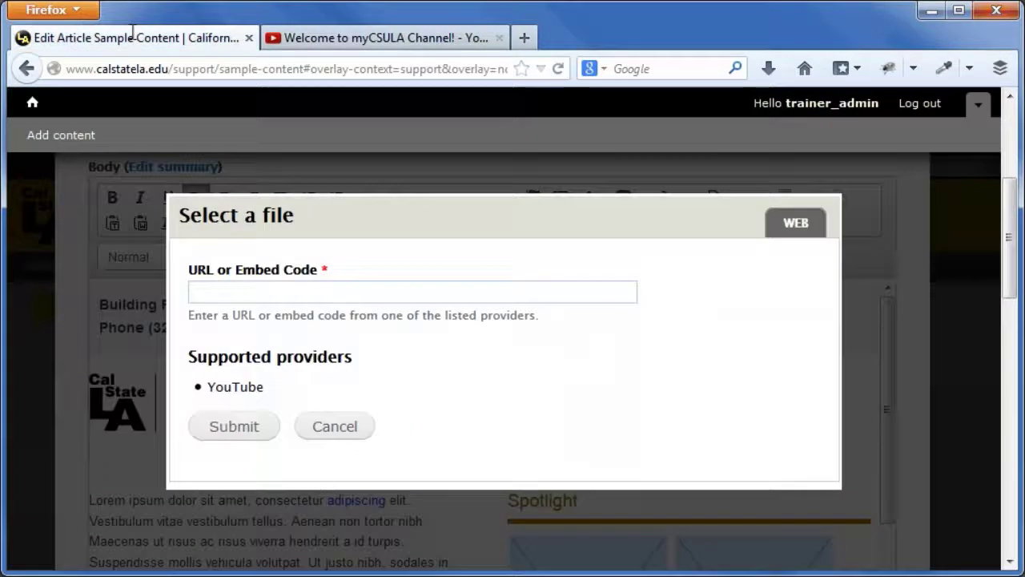
Paste the youtu.be link into the URL field and submit it to embed the video as Video
{"action": "left_click", "coordinate": [259, 291]}
{"action": "right_click", "coordinate": [259, 293]}
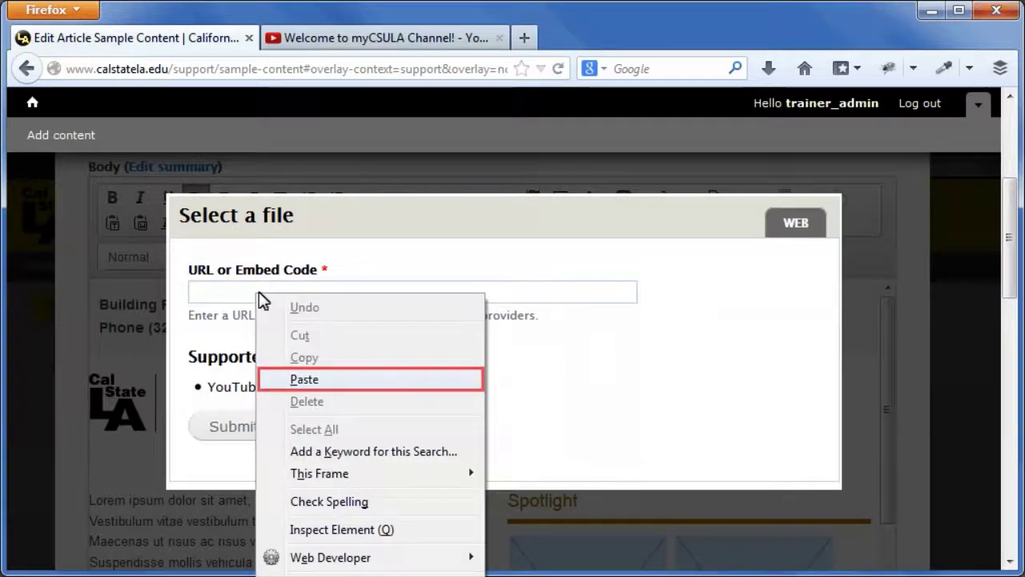
{"action": "left_click", "coordinate": [307, 382]}
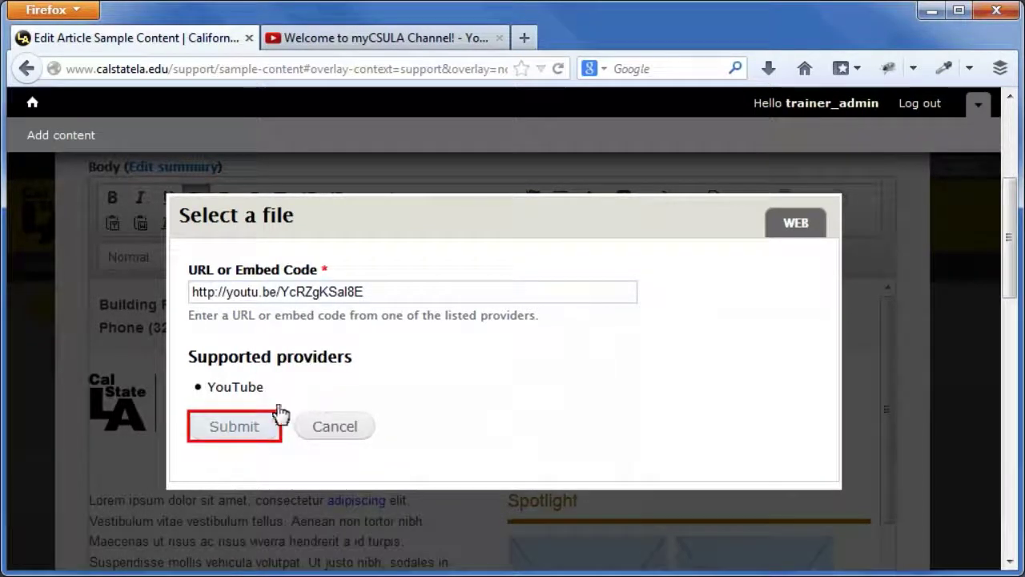
{"action": "left_click", "coordinate": [257, 431]}
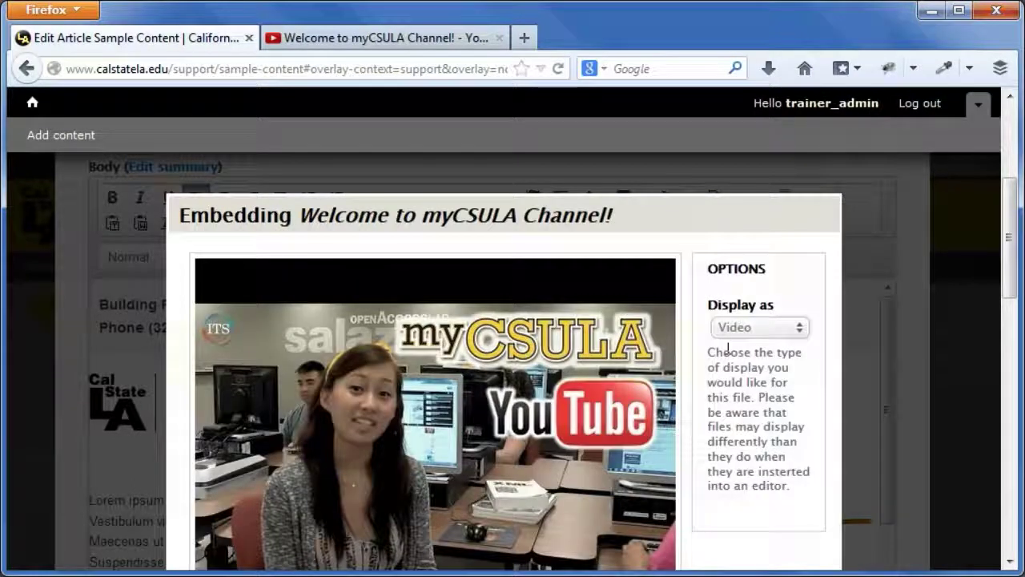
{"action": "scroll", "coordinate": [257, 435], "scroll_direction": "down", "scroll_amount": 3}
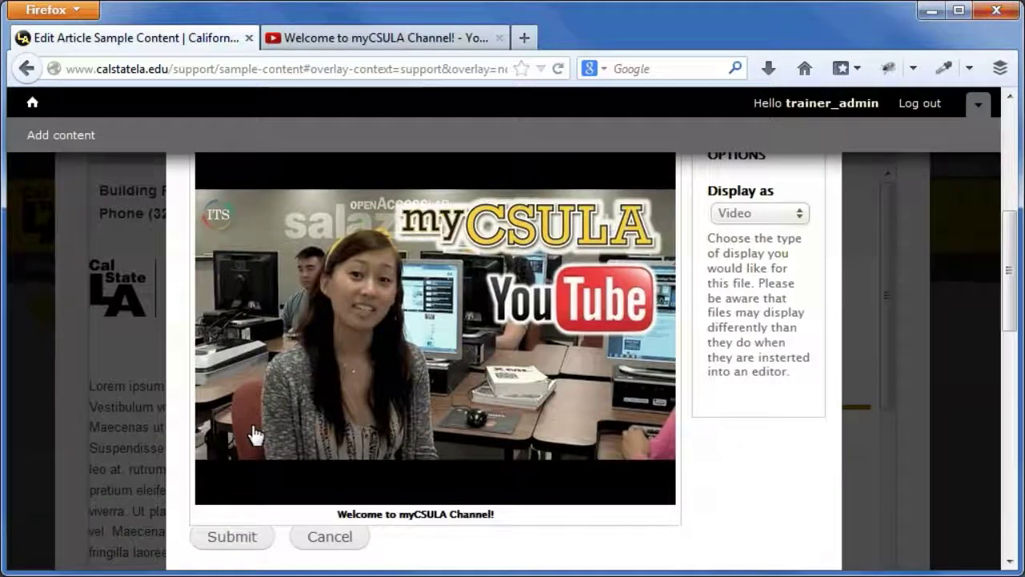
{"action": "left_click", "coordinate": [238, 544]}
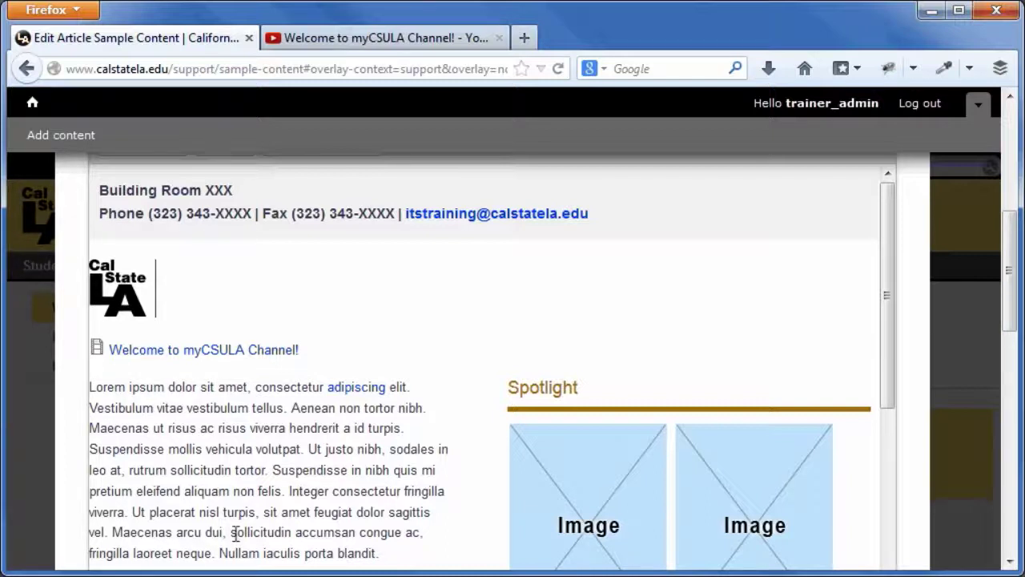
Open an empty line below the embedded video link, above the first Lorem ipsum paragraph
{"action": "left_click", "coordinate": [91, 366]}
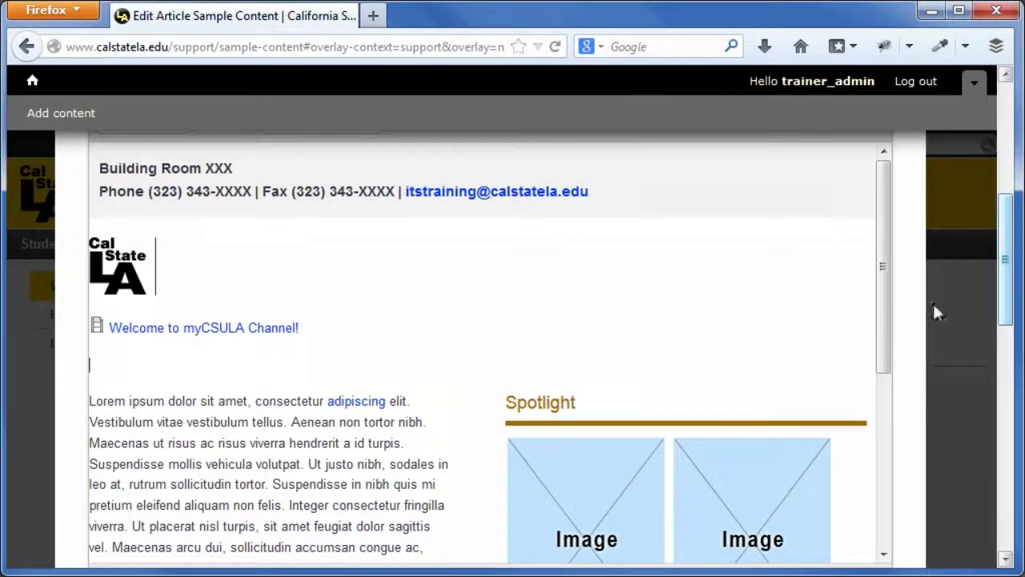
{"action": "left_click_drag", "start_coordinate": [1004, 298], "coordinate": [1009, 272]}
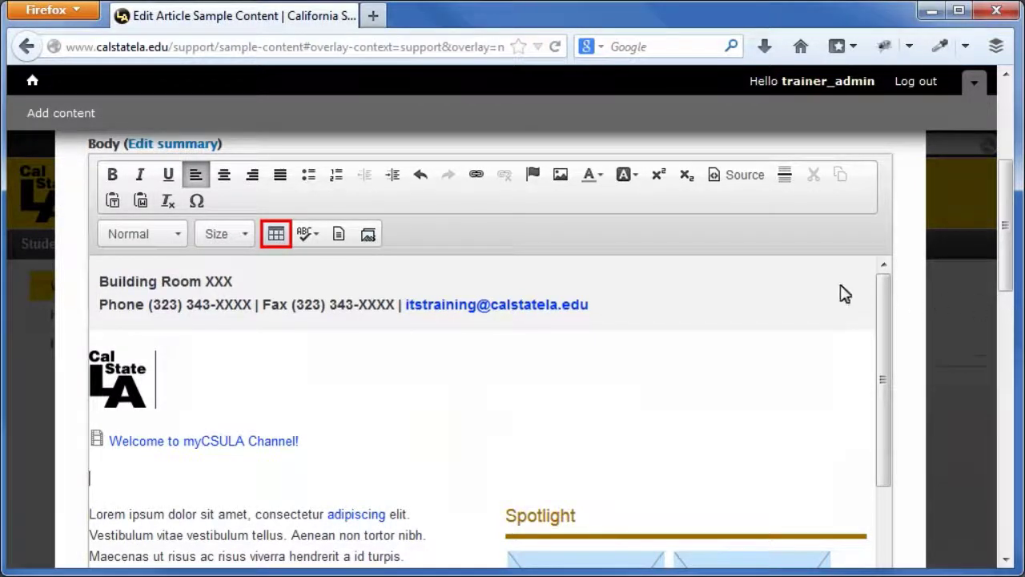
Insert a 3-row, 2-column table with First Row headers and caption 'Sample Data', starting with 'Header'
{"action": "left_click", "coordinate": [273, 237]}
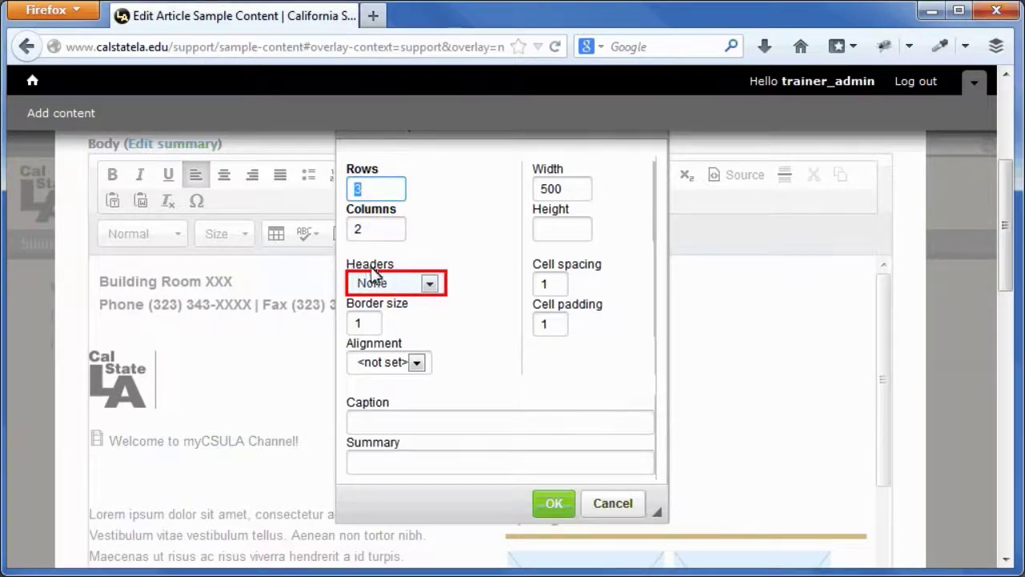
{"action": "left_click", "coordinate": [430, 283]}
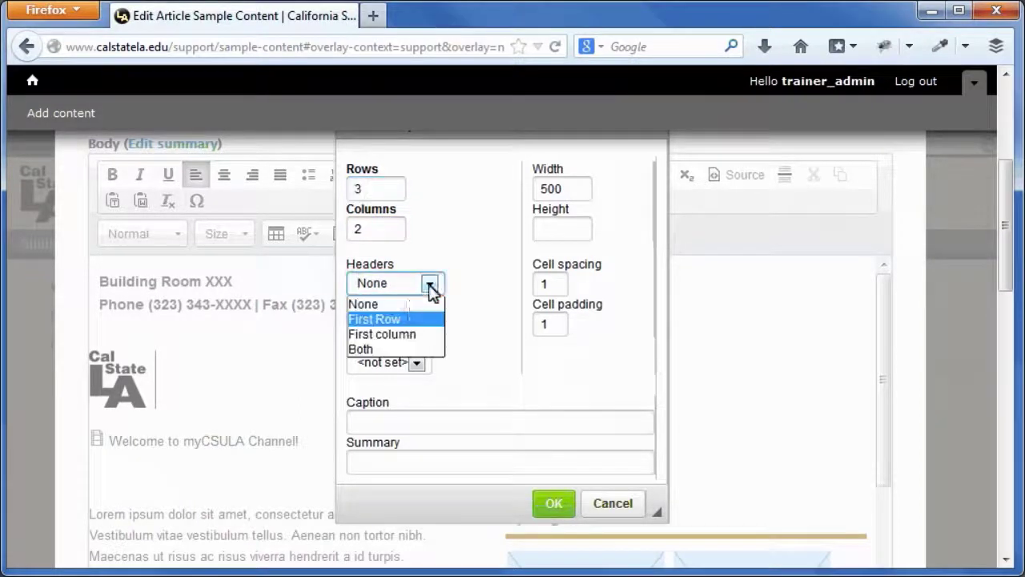
{"action": "left_click", "coordinate": [398, 321]}
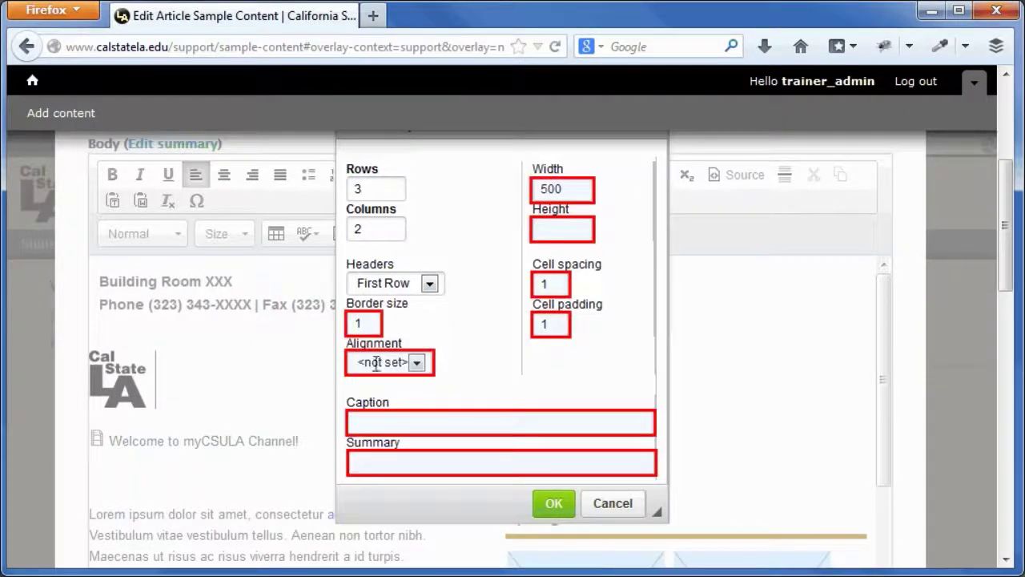
{"action": "left_click", "coordinate": [350, 419]}
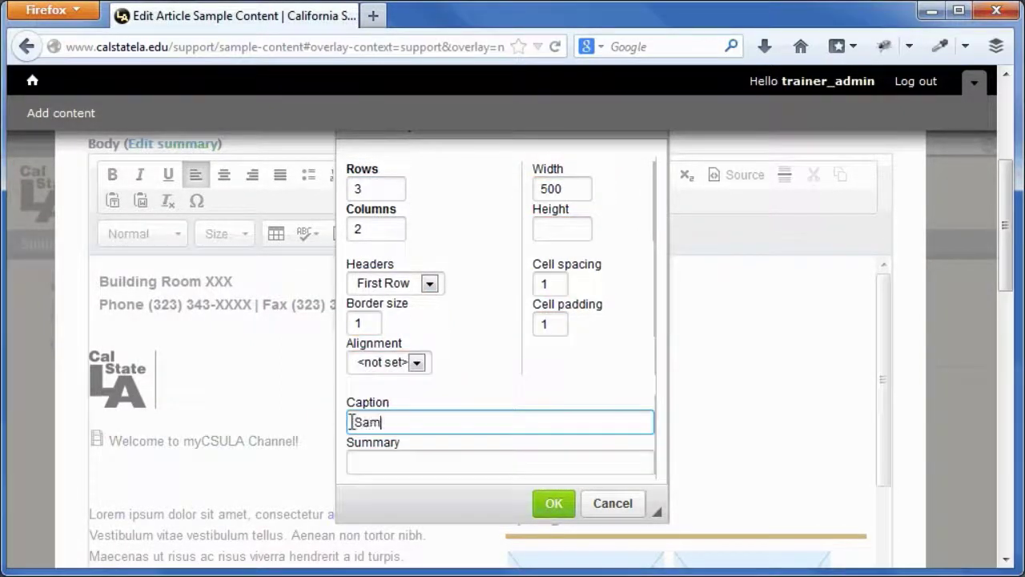
{"action": "type", "text": "Sample Data"}
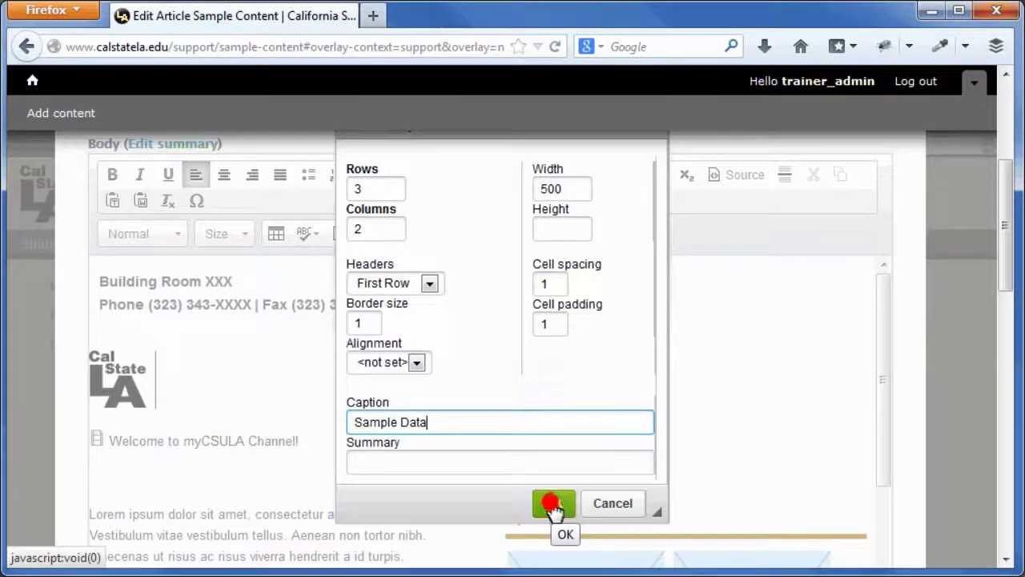
{"action": "left_click", "coordinate": [553, 503]}
{"action": "type", "text": "Header"}
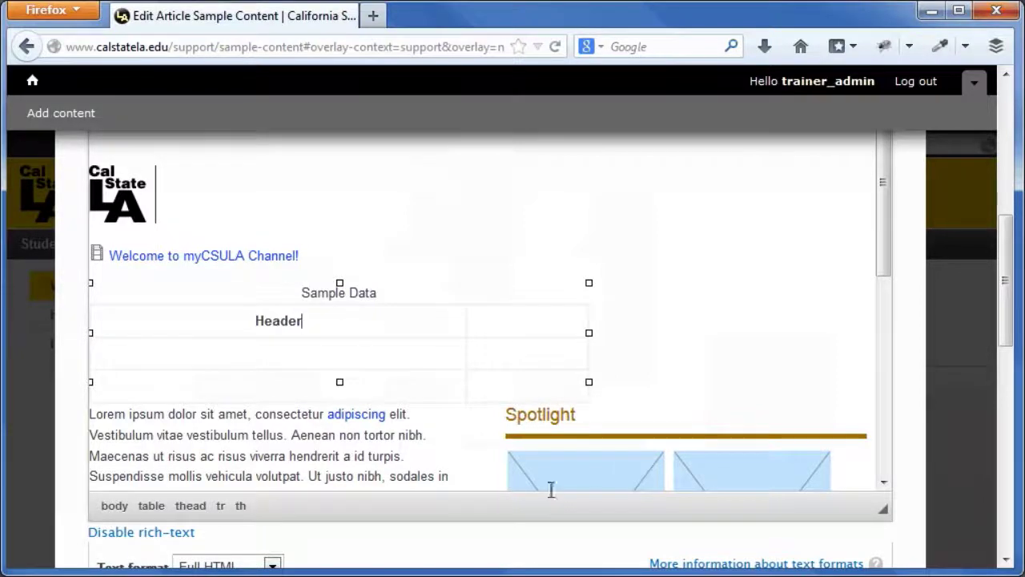
Fill the right header cell with 'Header' and the four body cells with 'Data'
{"action": "left_click", "coordinate": [526, 320]}
{"action": "type", "text": "Header"}
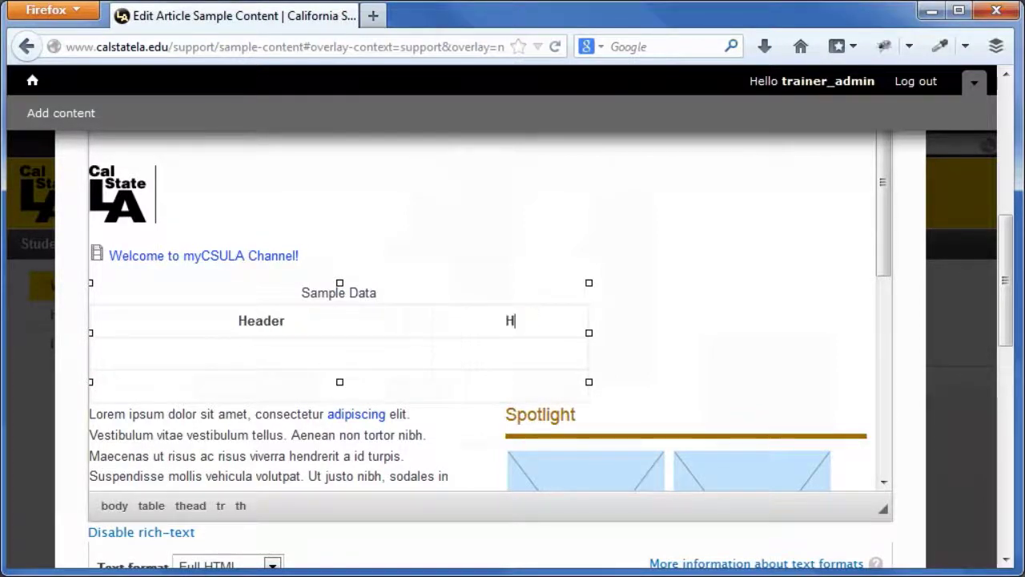
{"action": "left_click", "coordinate": [217, 354]}
{"action": "type", "text": "Data"}
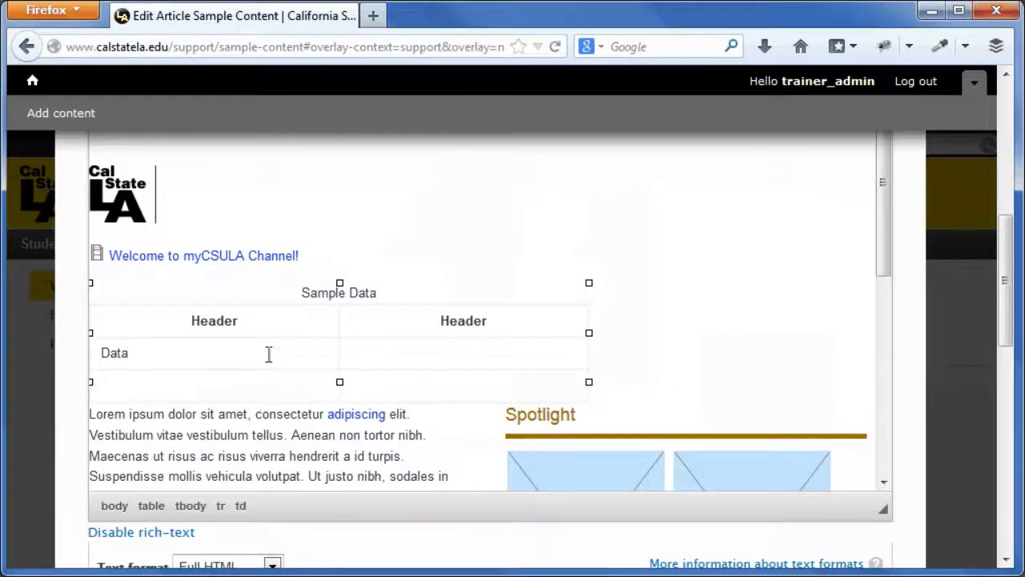
{"action": "left_click", "coordinate": [393, 354]}
{"action": "type", "text": "Data"}
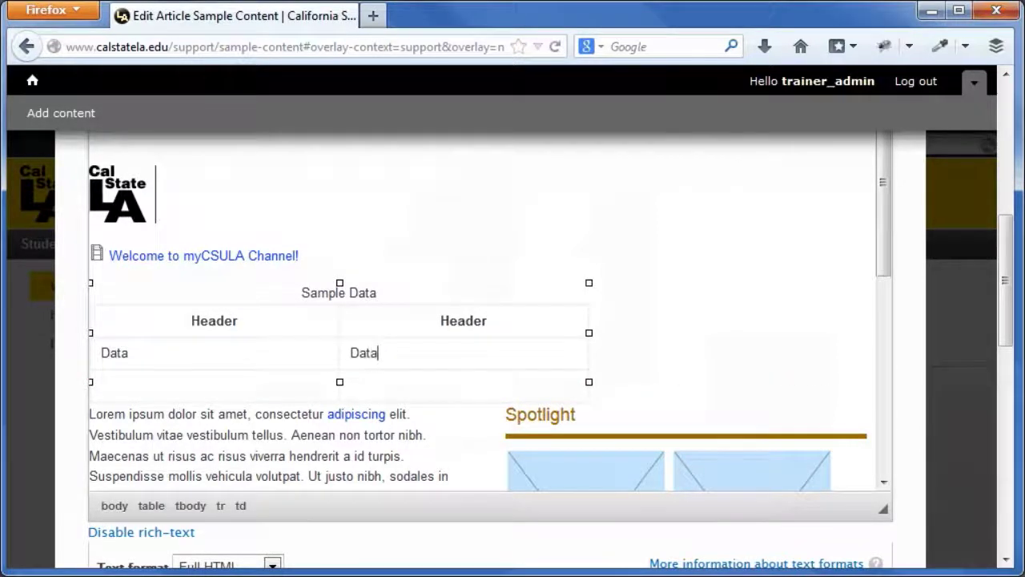
{"action": "left_click", "coordinate": [208, 384]}
{"action": "type", "text": "Data"}
{"action": "left_click", "coordinate": [448, 385]}
{"action": "type", "text": "Data"}
{"action": "left_click", "coordinate": [447, 393]}
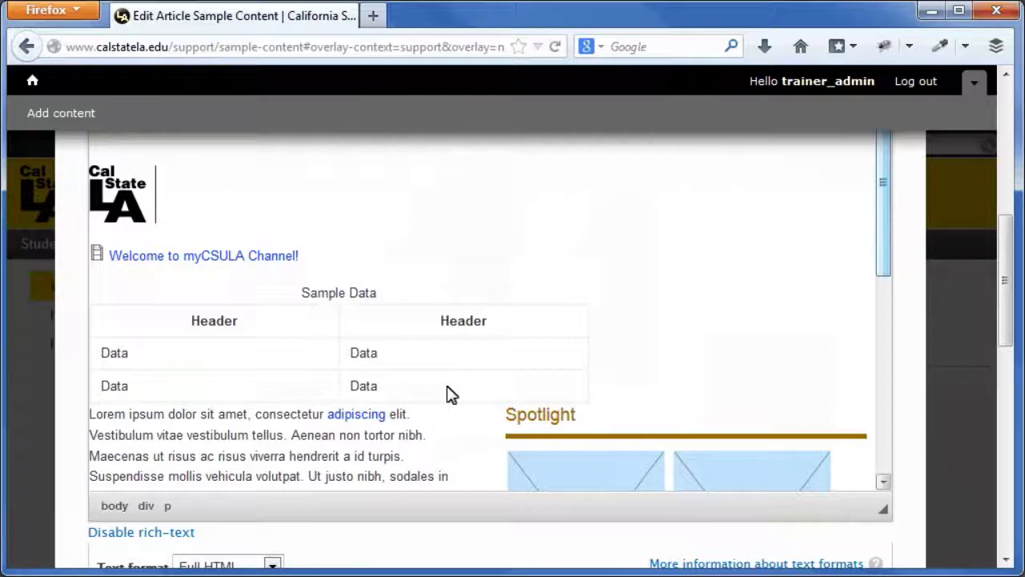
{"action": "left_click_drag", "start_coordinate": [881, 264], "coordinate": [887, 481]}
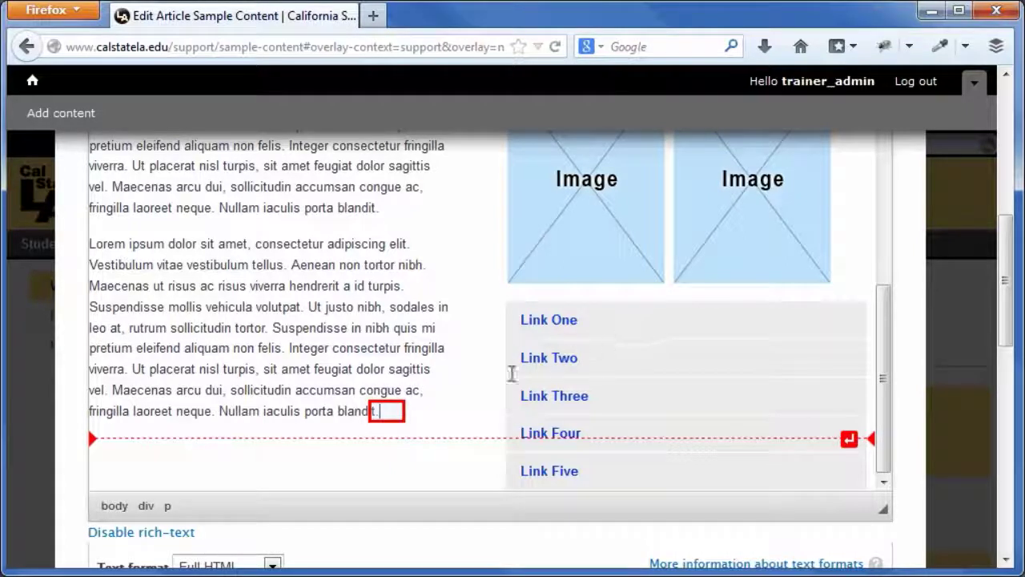
Add a new empty paragraph after the final Lorem ipsum paragraph ending in 'blandit.'
{"action": "key", "text": "Return"}
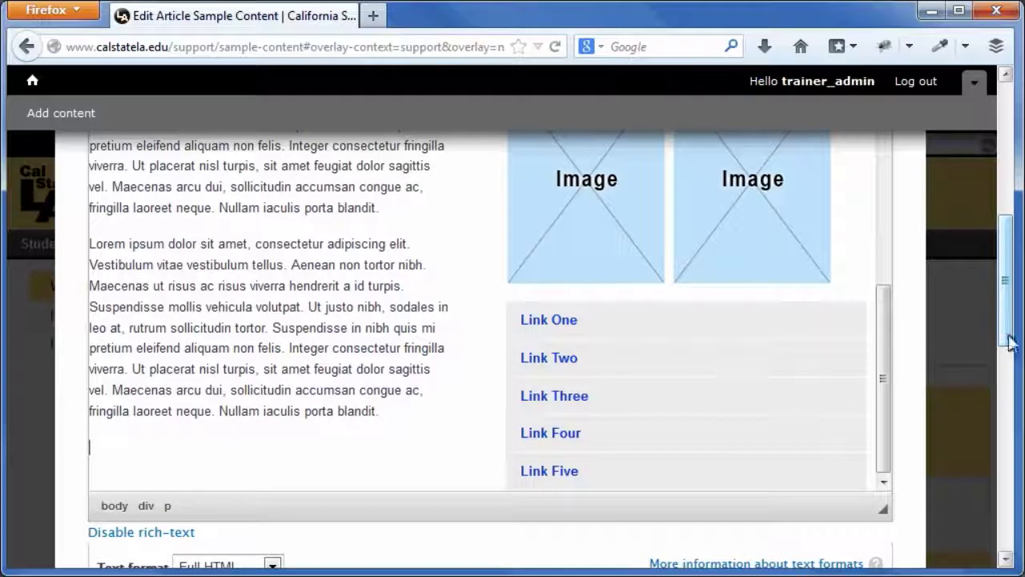
{"action": "scroll", "coordinate": [1010, 342], "scroll_direction": "up", "scroll_amount": 3}
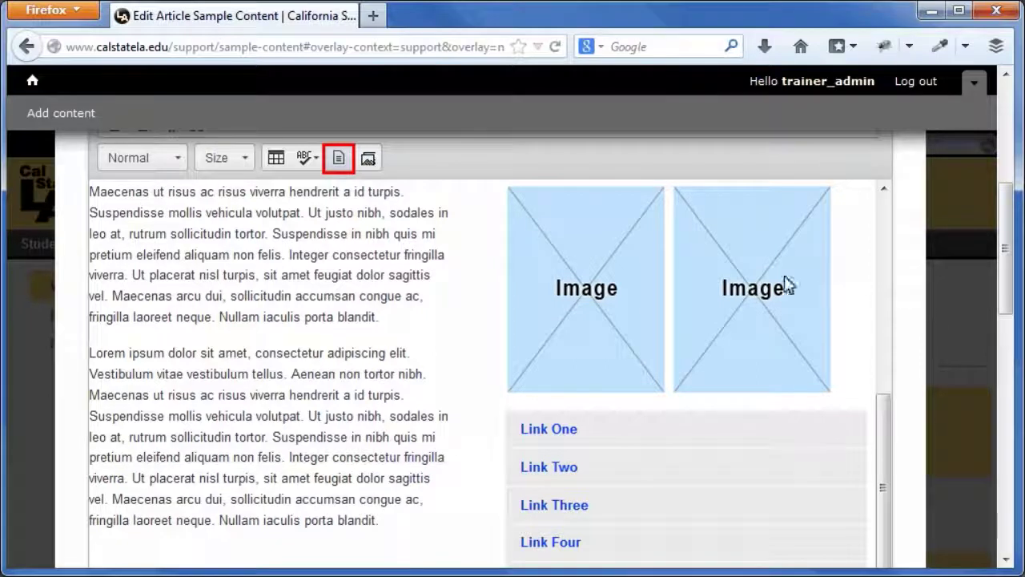
Insert the Two Column content template from the Templates list
{"action": "left_click", "coordinate": [339, 158]}
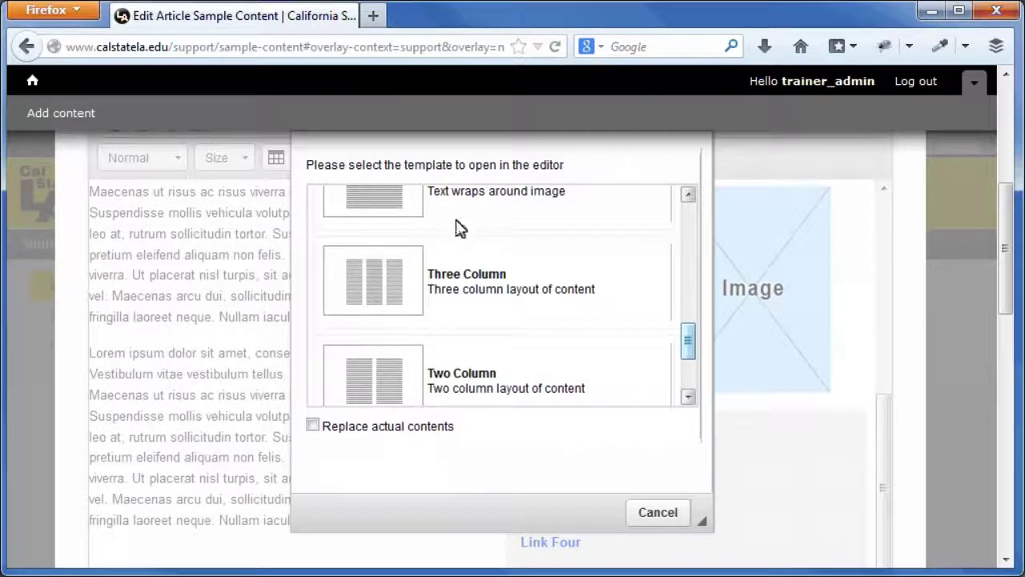
{"action": "left_click_drag", "start_coordinate": [690, 346], "coordinate": [689, 372]}
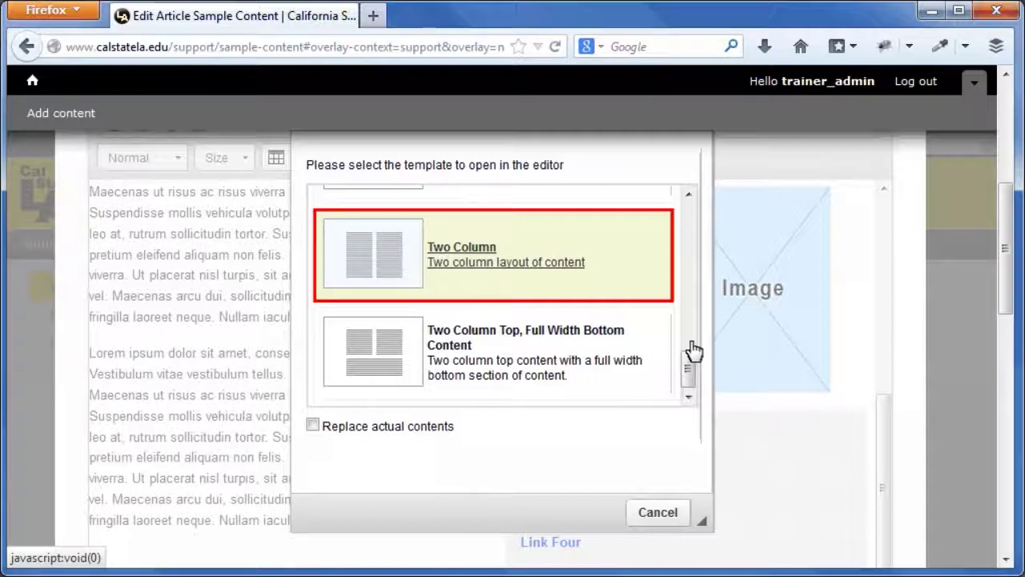
{"action": "left_click", "coordinate": [473, 252]}
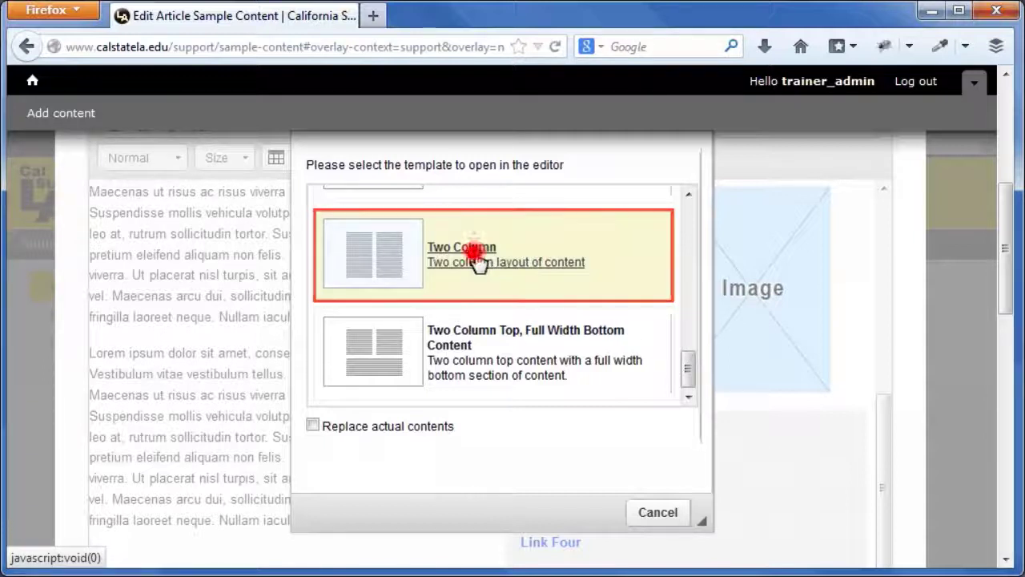